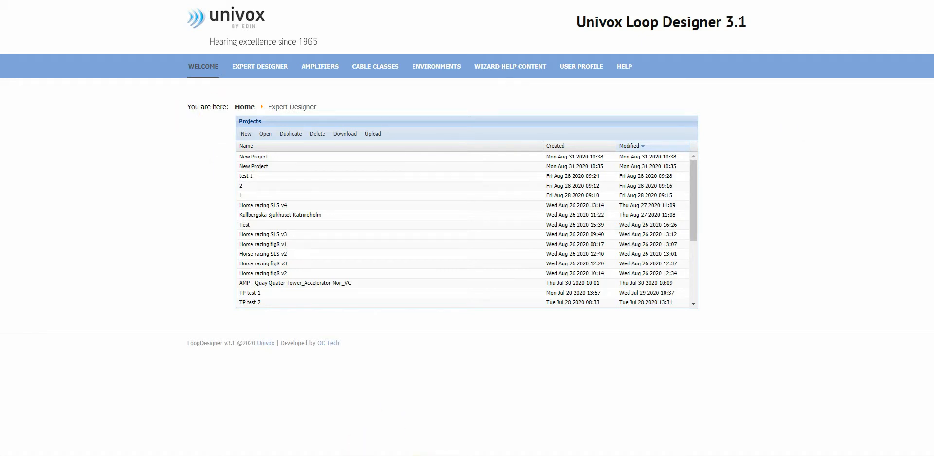
- Switch to the floor plan PDF and capture a Snipping Tool clip of room BAS A4 including its red width and height dimensions
{"action": "left_click", "coordinate": [393, 455]}
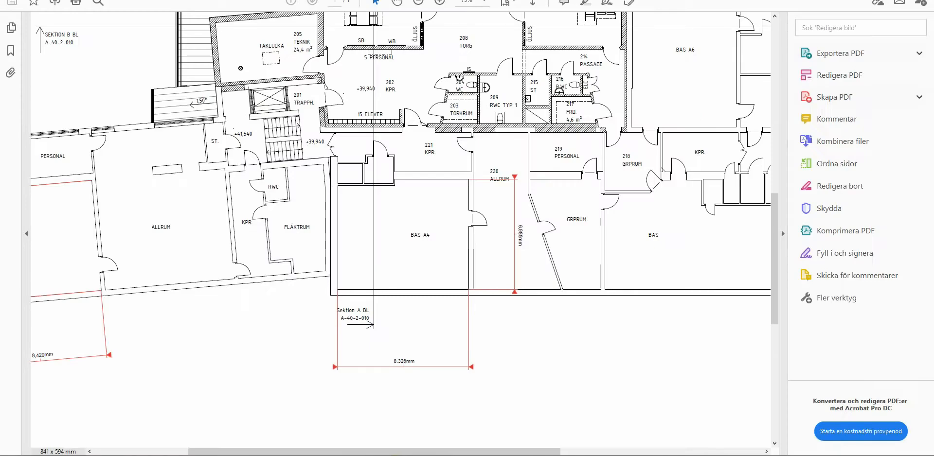
{"action": "scroll", "coordinate": [402, 383], "scroll_direction": "down", "scroll_amount": 2}
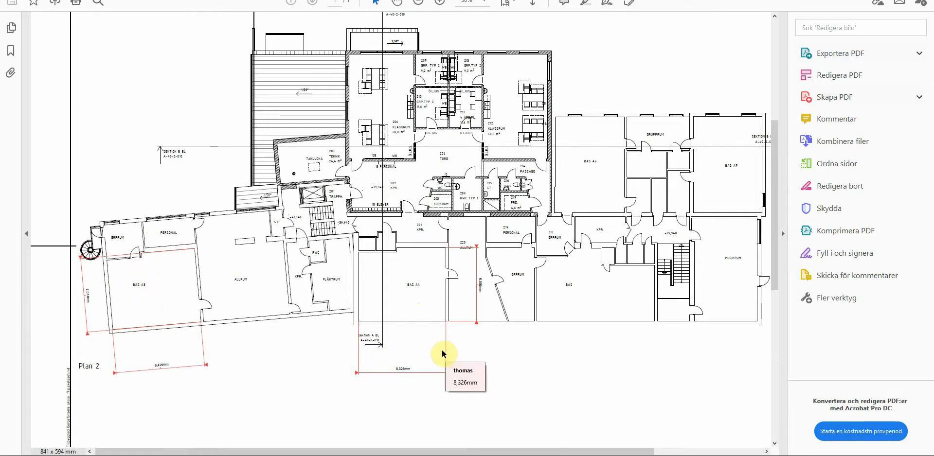
{"action": "scroll", "coordinate": [437, 339], "scroll_direction": "up", "scroll_amount": 1}
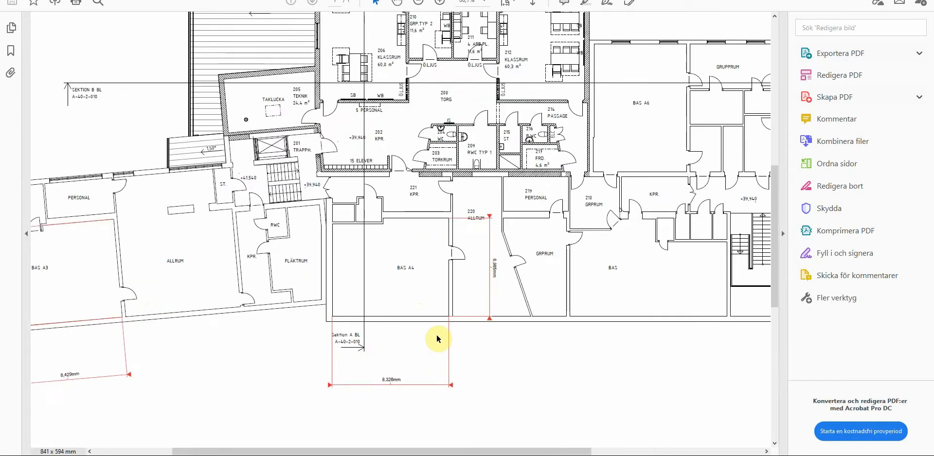
{"action": "scroll", "coordinate": [437, 338], "scroll_direction": "up", "scroll_amount": 1}
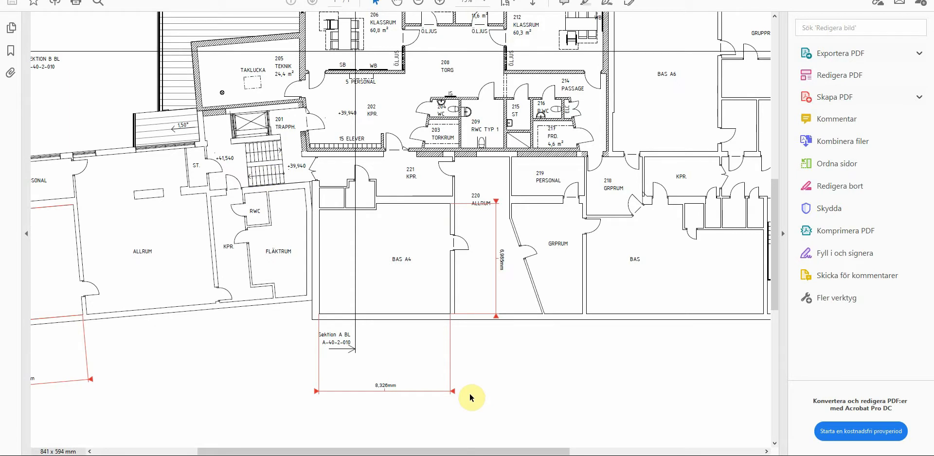
{"action": "left_click", "coordinate": [258, 455]}
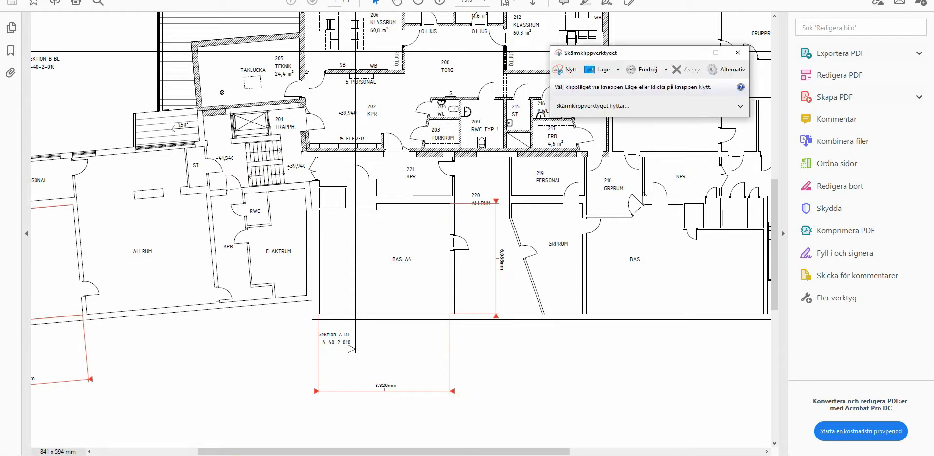
{"action": "left_click", "coordinate": [567, 70]}
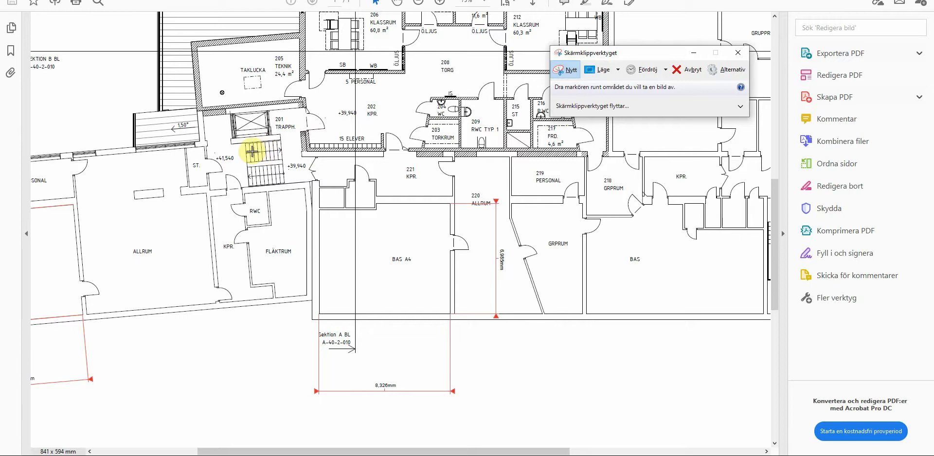
{"action": "left_click_drag", "start_coordinate": [252, 151], "coordinate": [562, 408]}
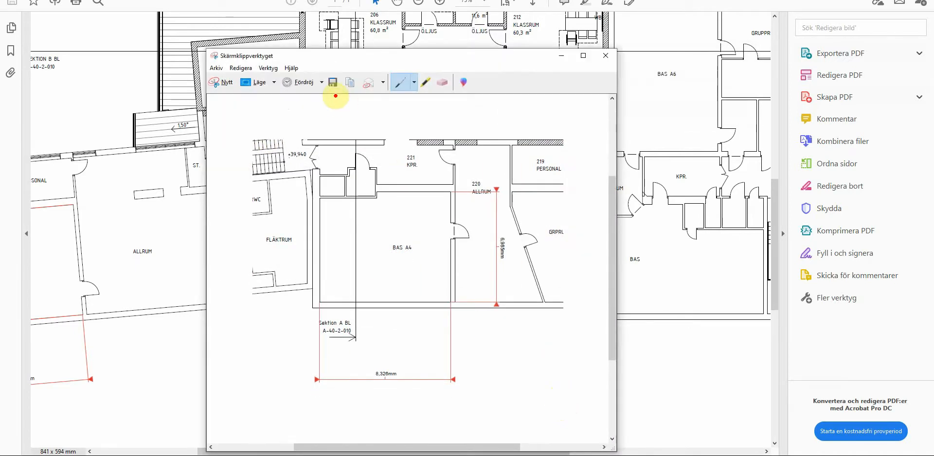
- Save the clip as Bas a4.JPG in the ULD folder, replacing the existing file, and close the Snipping Tool
{"action": "left_click", "coordinate": [334, 86]}
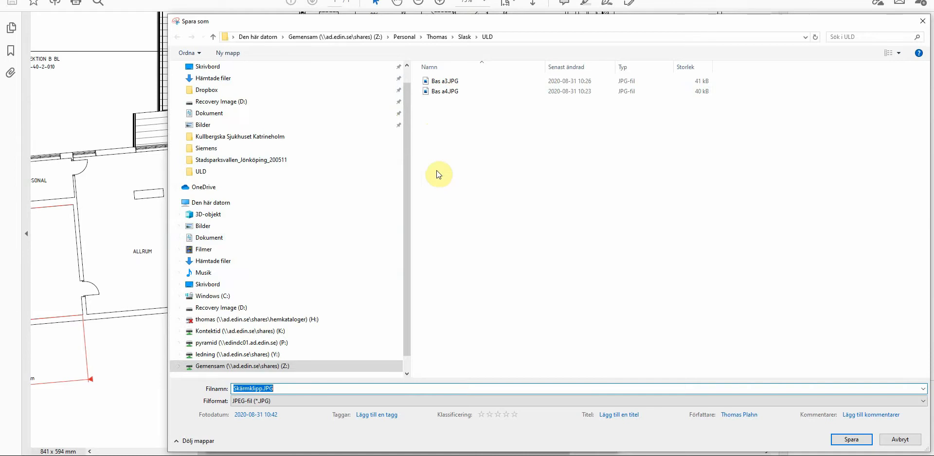
{"action": "left_click", "coordinate": [440, 91]}
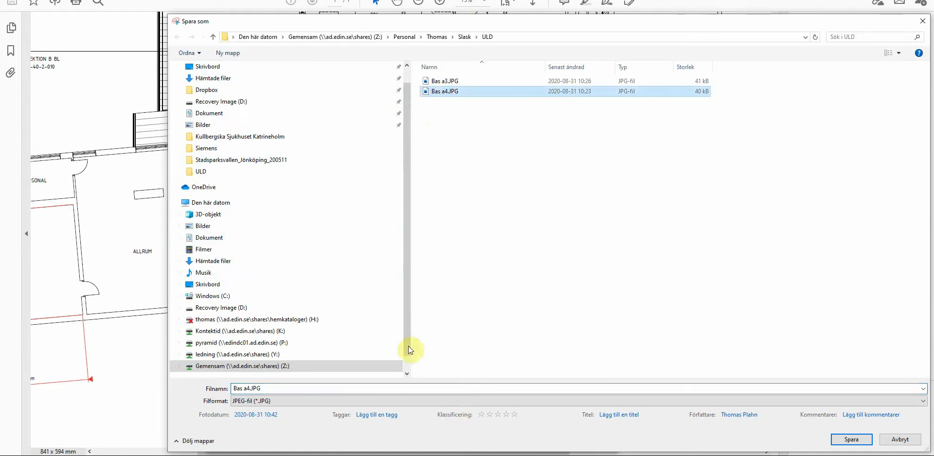
{"action": "left_click", "coordinate": [851, 441]}
{"action": "left_click", "coordinate": [488, 208]}
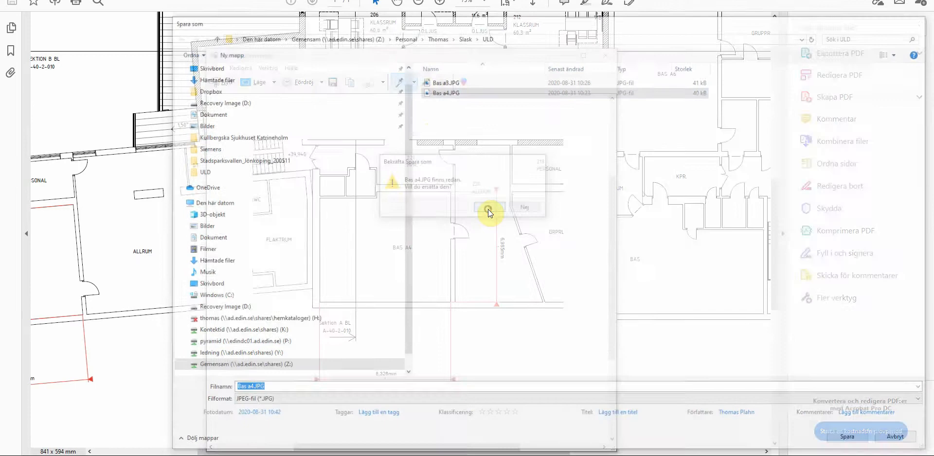
{"action": "left_click", "coordinate": [606, 58]}
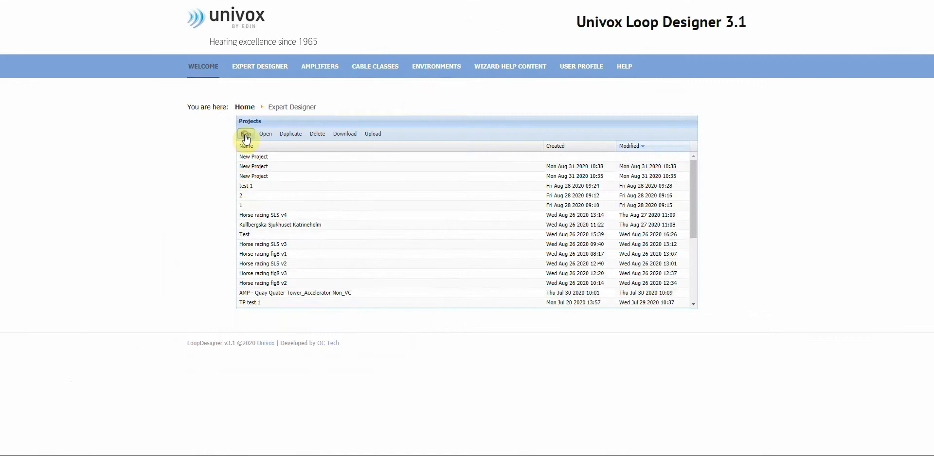
- Create a new project in Univox Loop Designer and name it Bas a4
{"action": "left_click", "coordinate": [246, 135]}
{"action": "left_click_drag", "start_coordinate": [316, 154], "coordinate": [250, 153]}
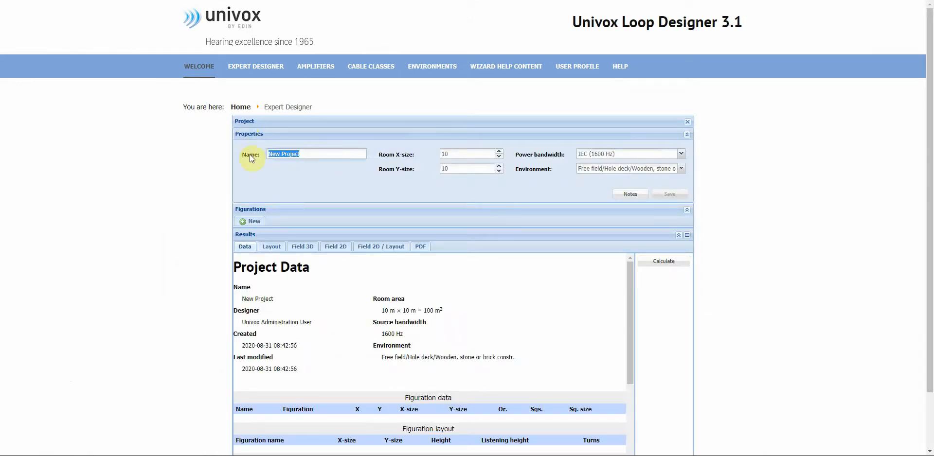
{"action": "type", "text": "Bas ad"}
- Check the room dimensions on the floor plan, set Room X-size to 8.3 and Room Y-size to 7, and save the properties
{"action": "key", "text": "alt+Tab"}
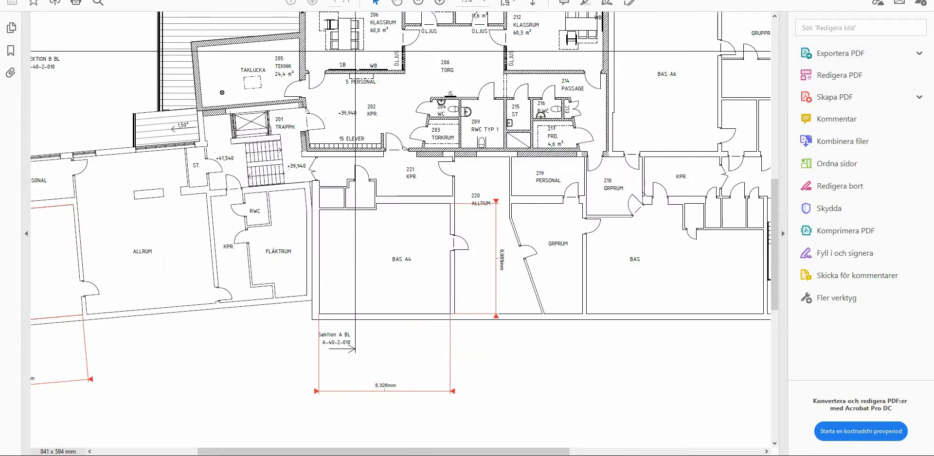
{"action": "key", "text": "alt+Tab"}
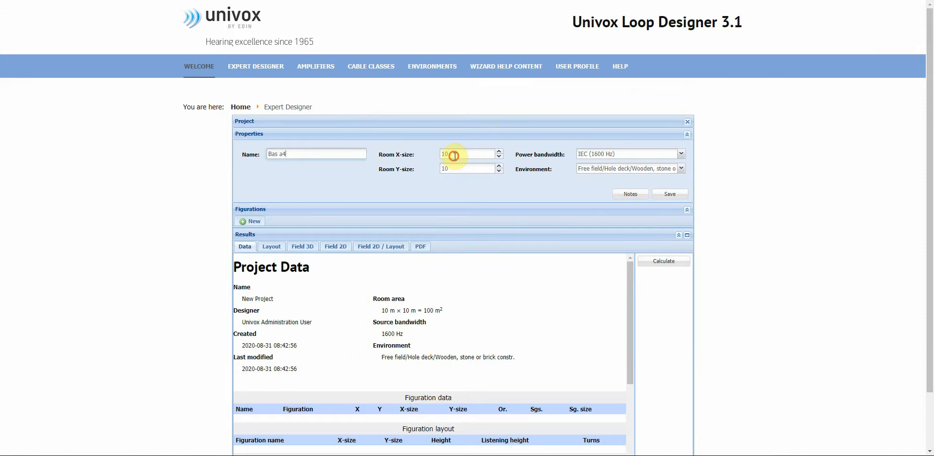
{"action": "left_click_drag", "start_coordinate": [453, 156], "coordinate": [441, 155]}
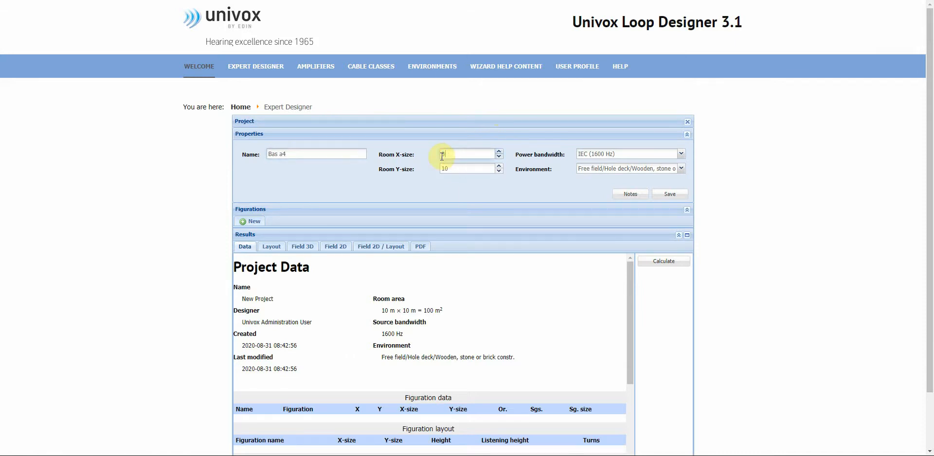
{"action": "type", "text": "8.3"}
{"action": "double_click", "coordinate": [468, 165]}
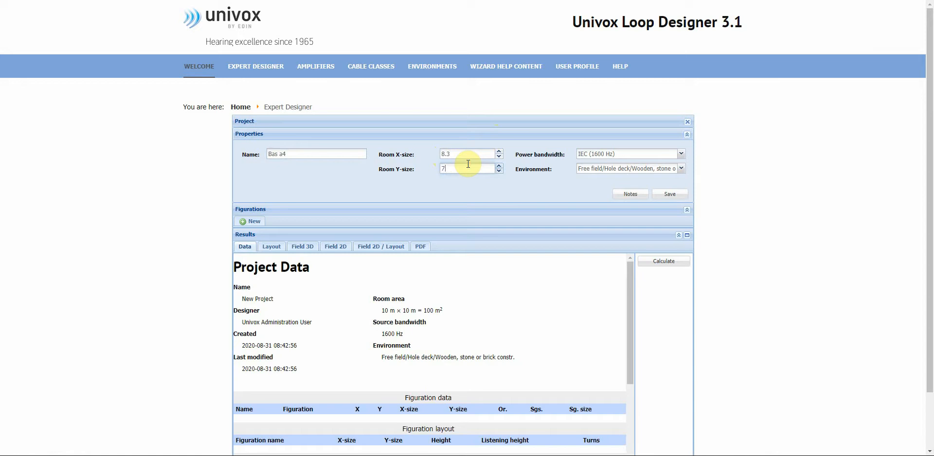
{"action": "type", "text": "7"}
{"action": "mouse_move", "coordinate": [535, 170]}
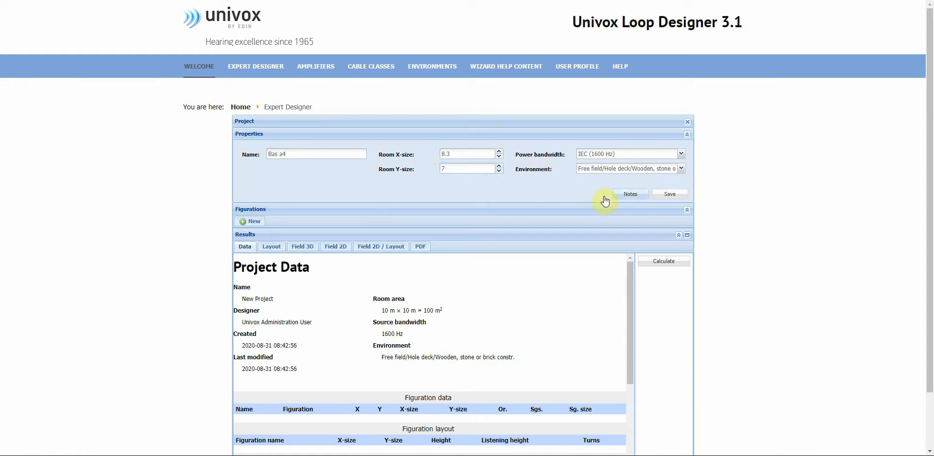
{"action": "left_click", "coordinate": [673, 196]}
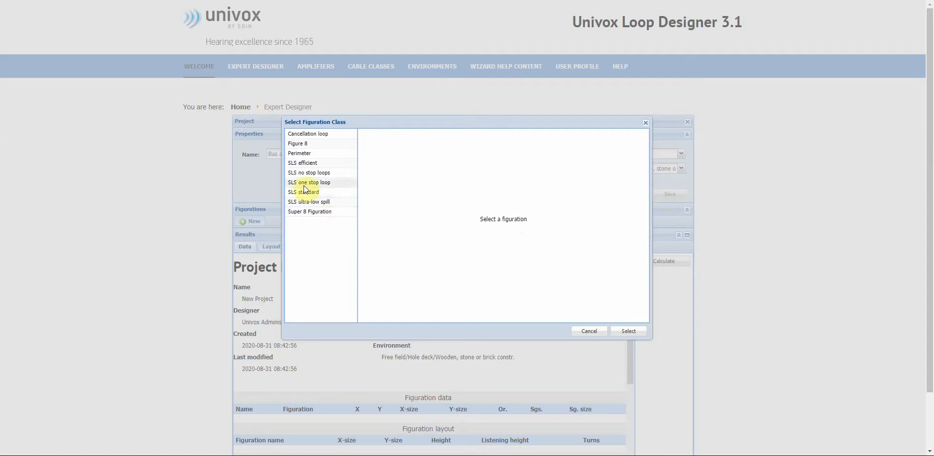
- Add an SLS standard figuration to the project and display its loop layout in the results
{"action": "left_click", "coordinate": [314, 192]}
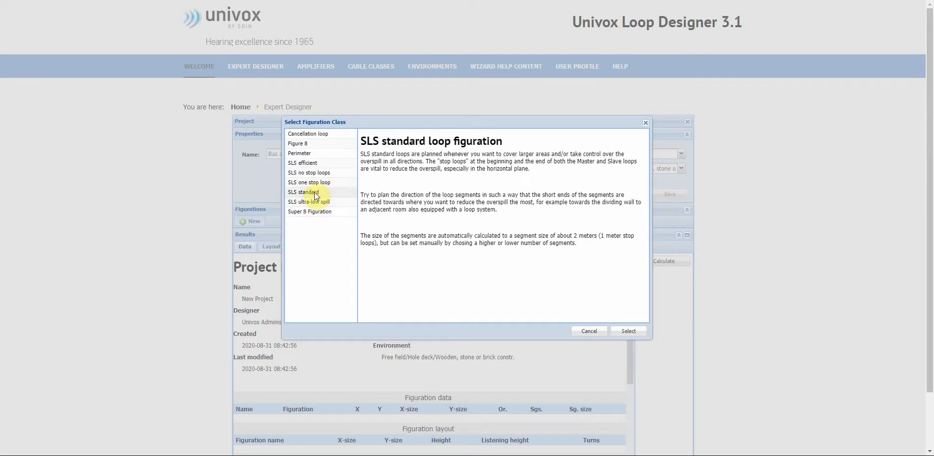
{"action": "left_click", "coordinate": [628, 331]}
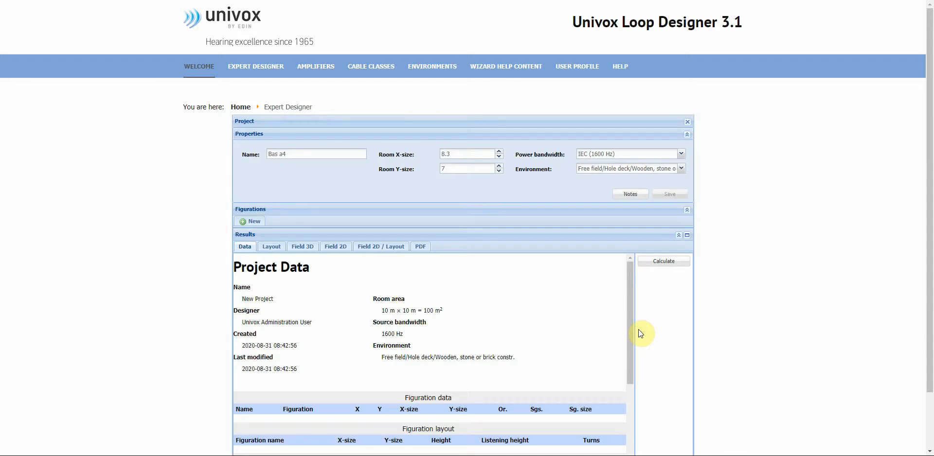
{"action": "scroll", "coordinate": [642, 302], "scroll_direction": "down", "scroll_amount": 1}
{"action": "scroll", "coordinate": [643, 301], "scroll_direction": "down", "scroll_amount": 3}
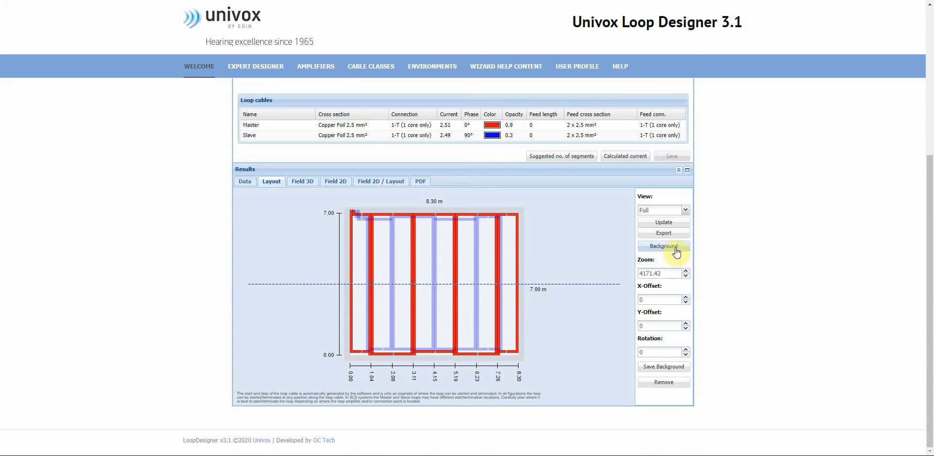
- Upload Bas a4.JPG as the background image of the loop layout
{"action": "left_click", "coordinate": [652, 247]}
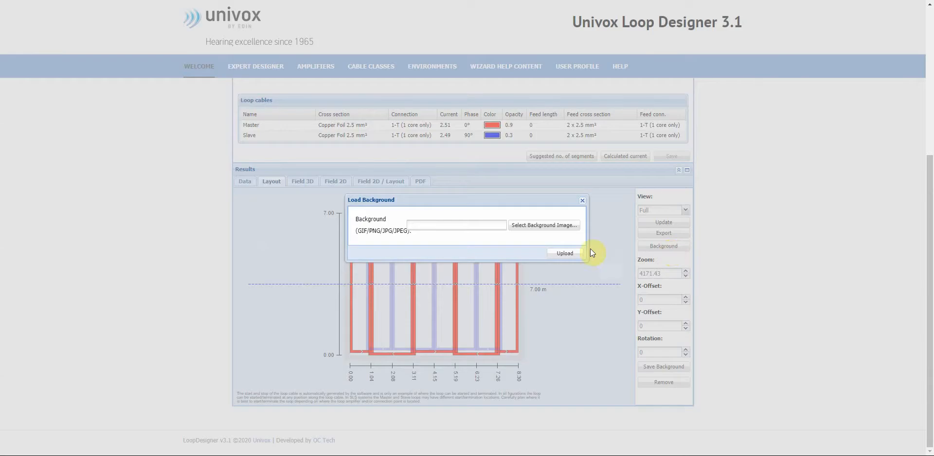
{"action": "left_click", "coordinate": [528, 227]}
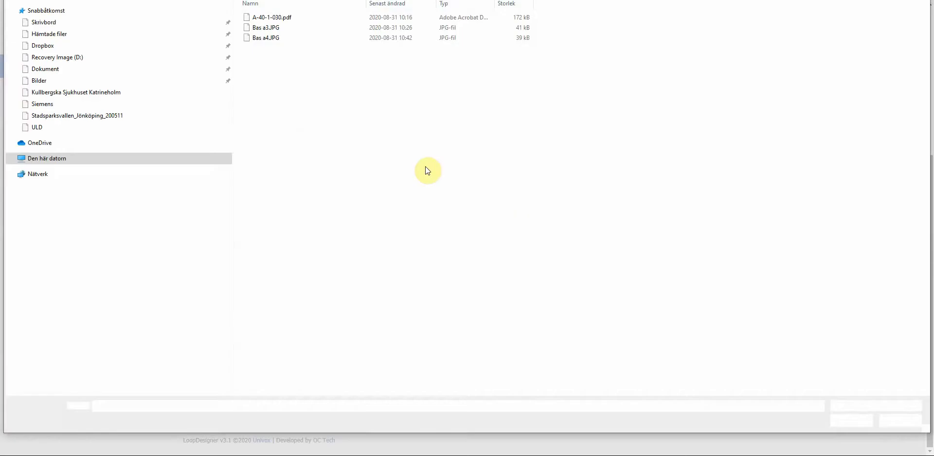
{"action": "left_click", "coordinate": [259, 39]}
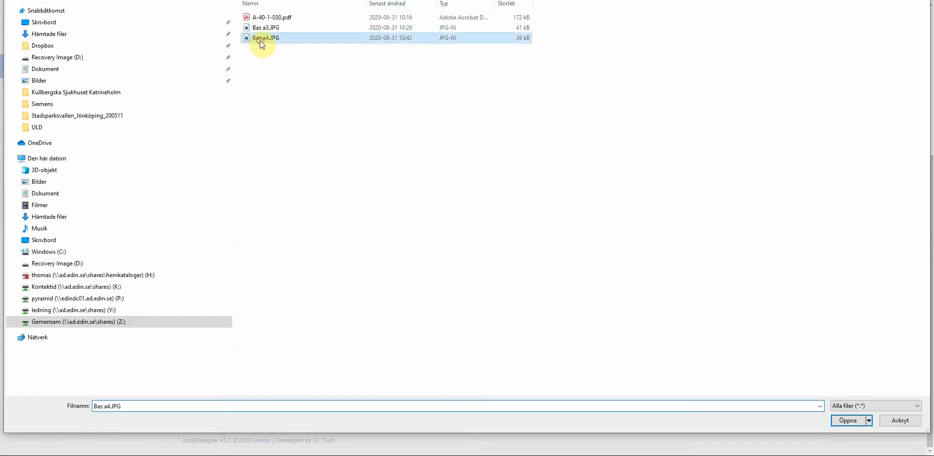
{"action": "left_click", "coordinate": [849, 420]}
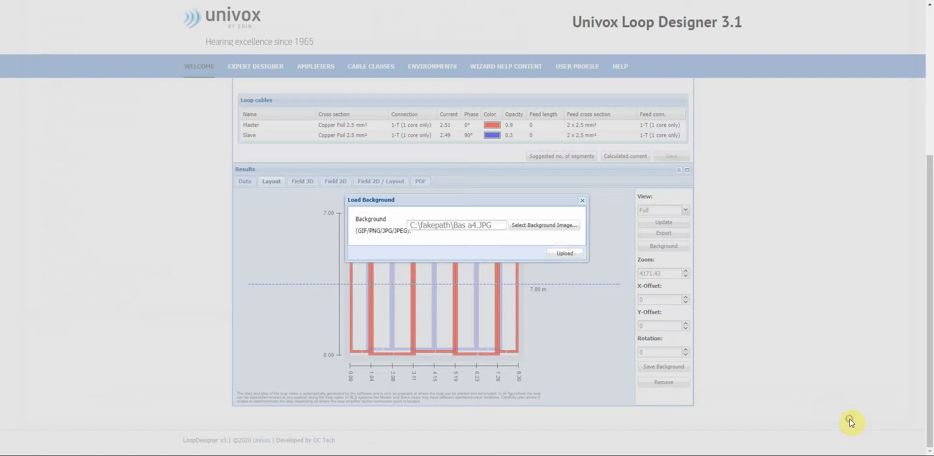
{"action": "left_click", "coordinate": [566, 254]}
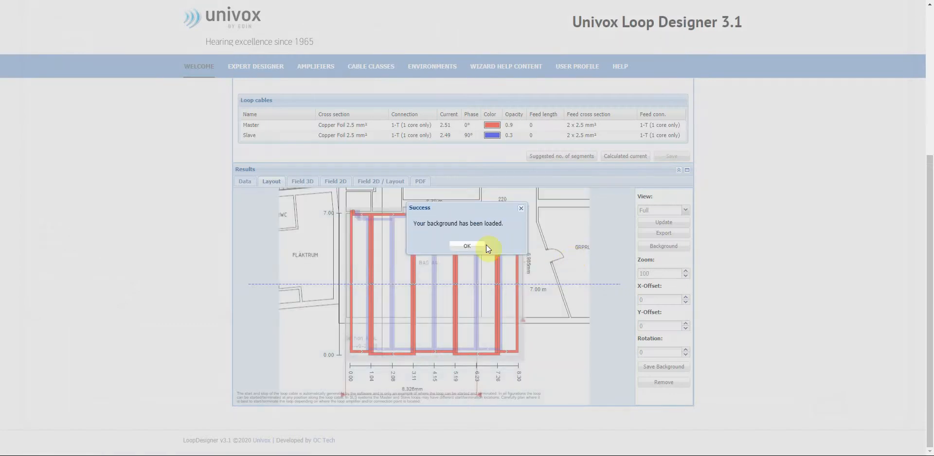
{"action": "left_click", "coordinate": [466, 246]}
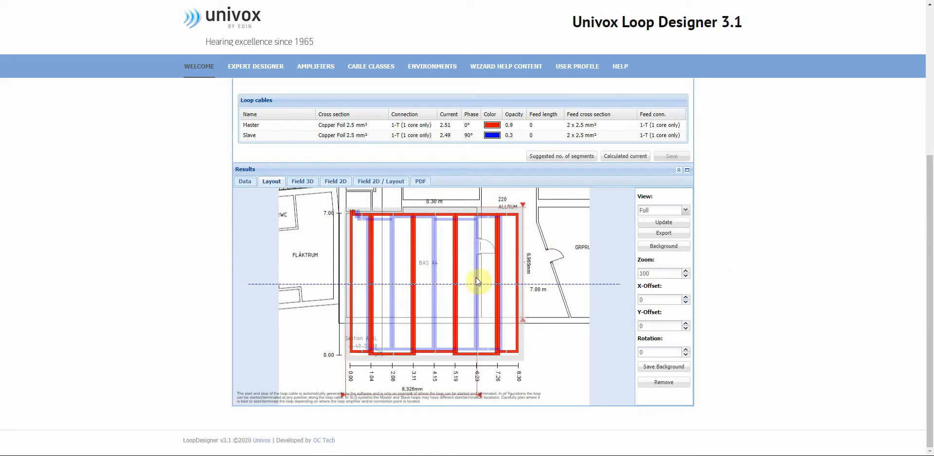
- Try scaling the background floor plan to a zoom of 126 to match the loop size
{"action": "left_click", "coordinate": [686, 277]}
{"action": "left_click", "coordinate": [686, 276]}
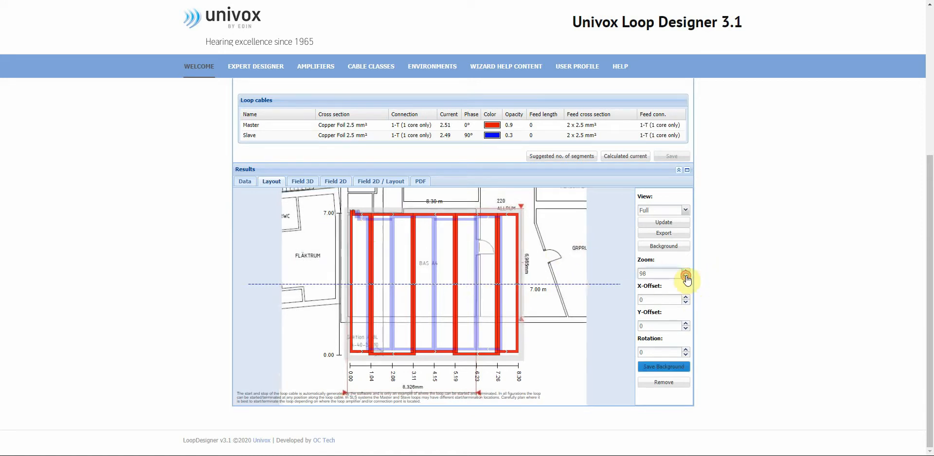
{"action": "left_click", "coordinate": [685, 276]}
{"action": "left_click", "coordinate": [685, 276]}
{"action": "left_click", "coordinate": [686, 271]}
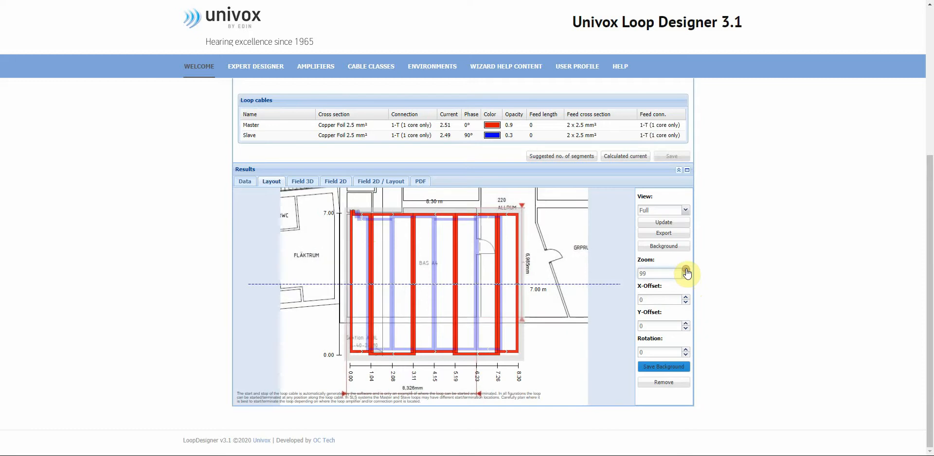
{"action": "left_click", "coordinate": [686, 272]}
{"action": "left_click", "coordinate": [686, 271]}
{"action": "left_click", "coordinate": [686, 271]}
{"action": "left_click", "coordinate": [686, 271]}
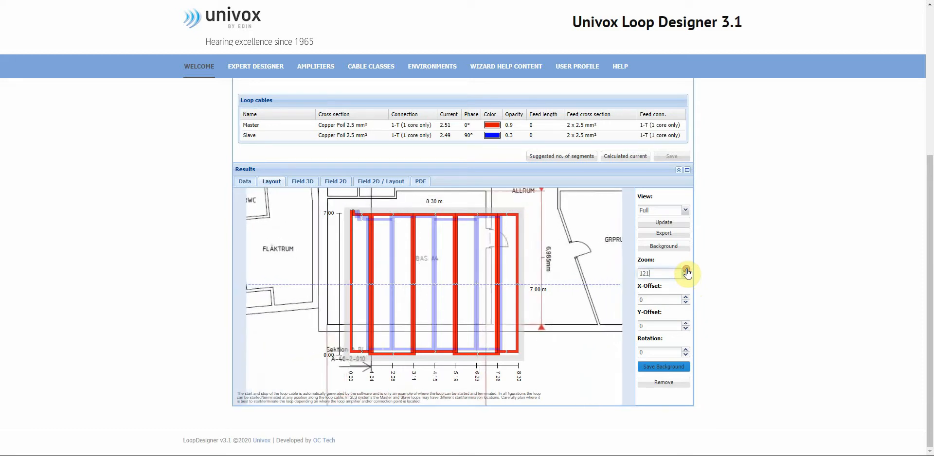
{"action": "left_click", "coordinate": [687, 271]}
{"action": "left_click", "coordinate": [686, 271]}
{"action": "left_click", "coordinate": [686, 271]}
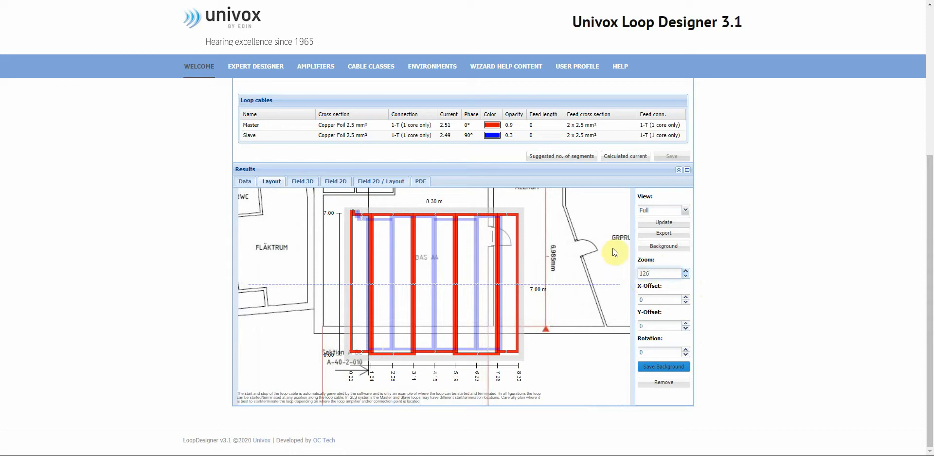
- Try shifting the background floor plan to an X-offset of 53 to line BAS A4 up with the loop
{"action": "left_click", "coordinate": [686, 302]}
{"action": "left_click", "coordinate": [685, 302]}
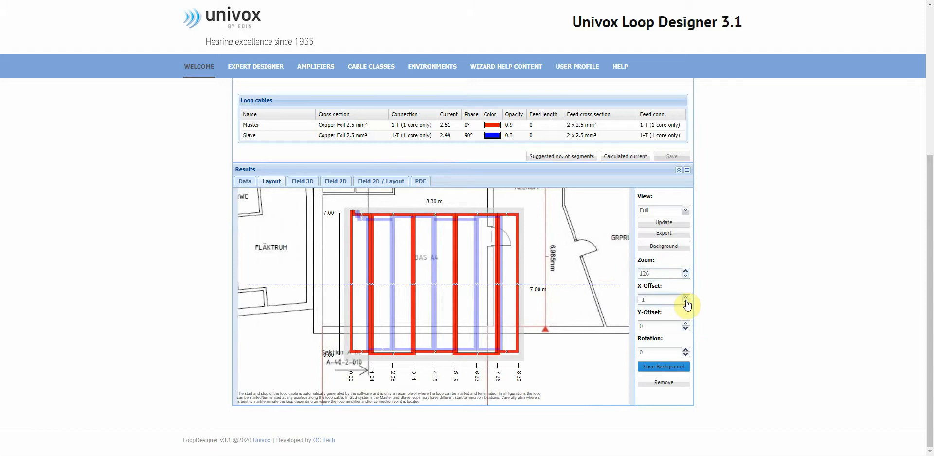
{"action": "left_click", "coordinate": [685, 302]}
{"action": "left_click_drag", "start_coordinate": [686, 297], "coordinate": [686, 297]}
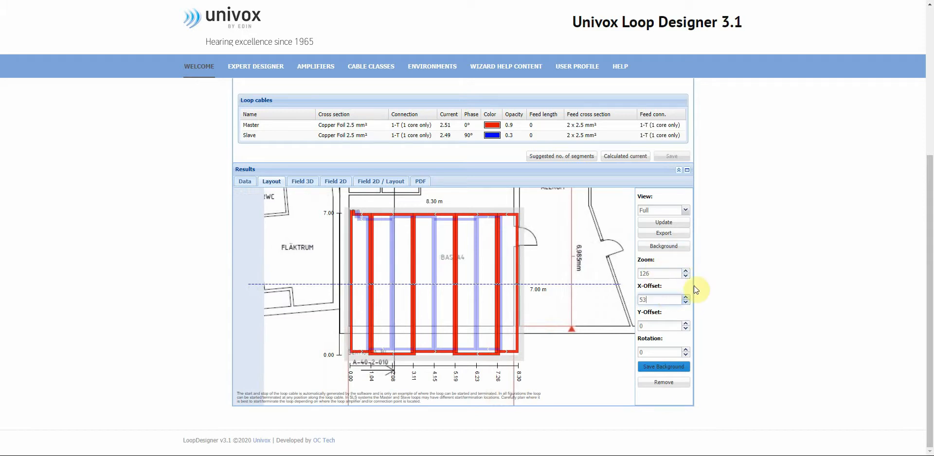
- Try aligning the background floor plan with a zoom of 115 and an X-offset of 39
{"action": "left_click_drag", "start_coordinate": [687, 277], "coordinate": [686, 302]}
{"action": "left_click", "coordinate": [685, 297]}
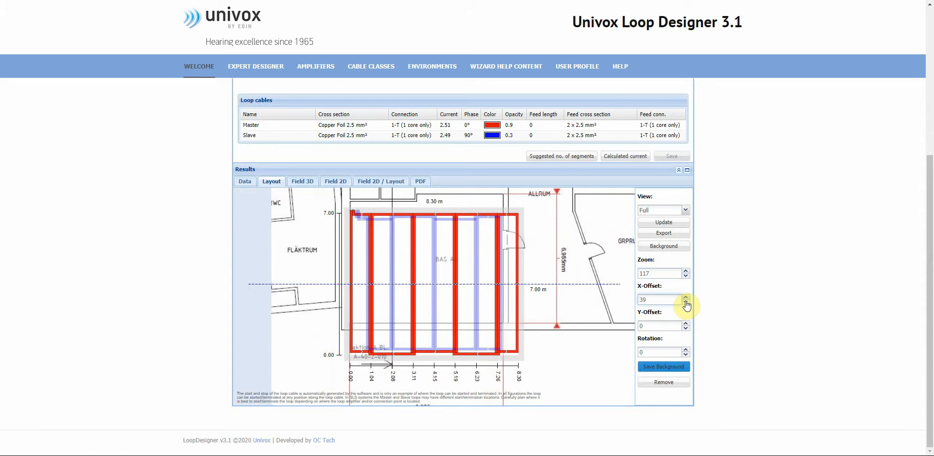
{"action": "left_click", "coordinate": [685, 276]}
{"action": "left_click", "coordinate": [686, 276]}
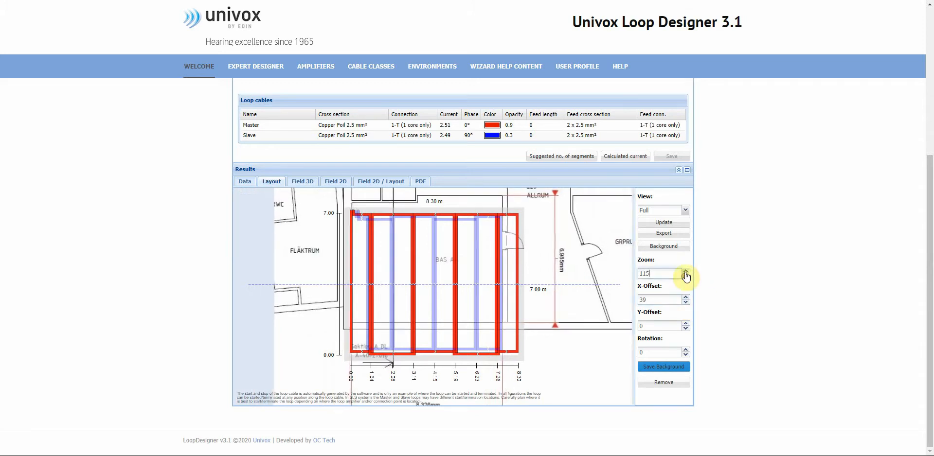
- Try enlarging the background floor plan to a zoom of 135 with an X-offset of 68
{"action": "left_click_drag", "start_coordinate": [685, 272], "coordinate": [686, 274]}
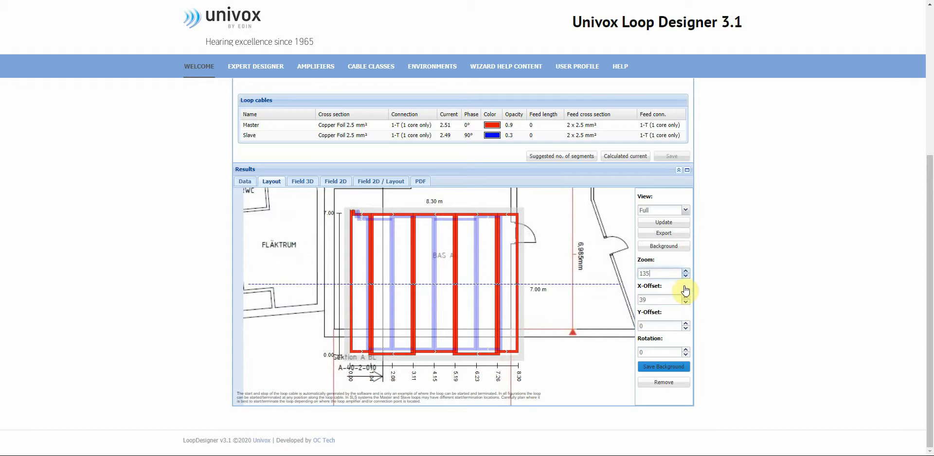
{"action": "left_click", "coordinate": [685, 301]}
{"action": "left_click", "coordinate": [685, 297]}
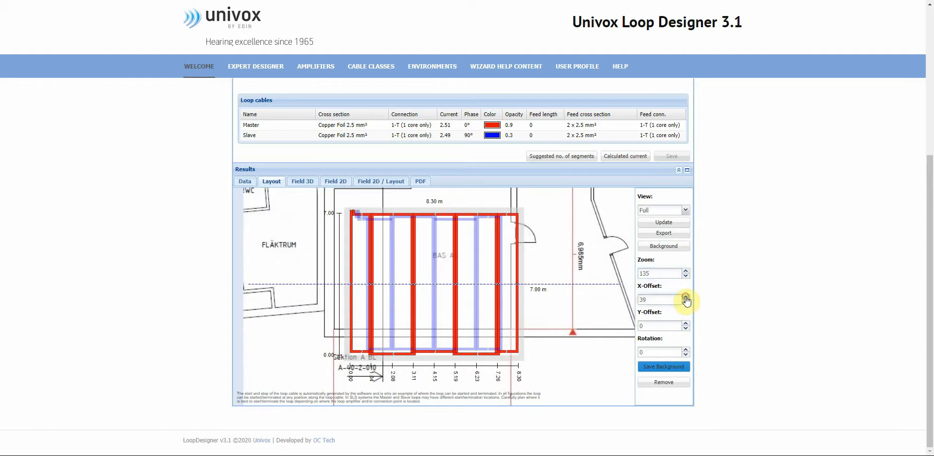
{"action": "left_click_drag", "start_coordinate": [685, 297], "coordinate": [685, 297]}
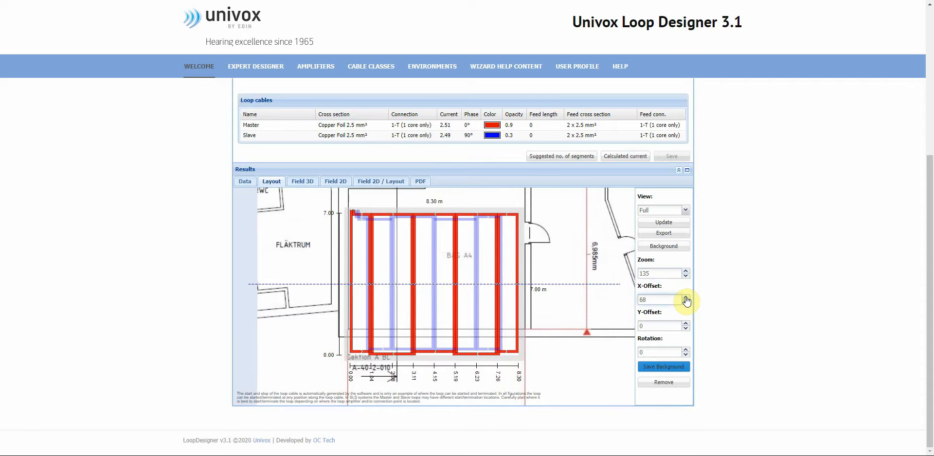
- Try fitting BAS A4 to the loop with a background zoom of 131 and an X-offset of 64
{"action": "left_click", "coordinate": [685, 277]}
{"action": "left_click", "coordinate": [685, 276]}
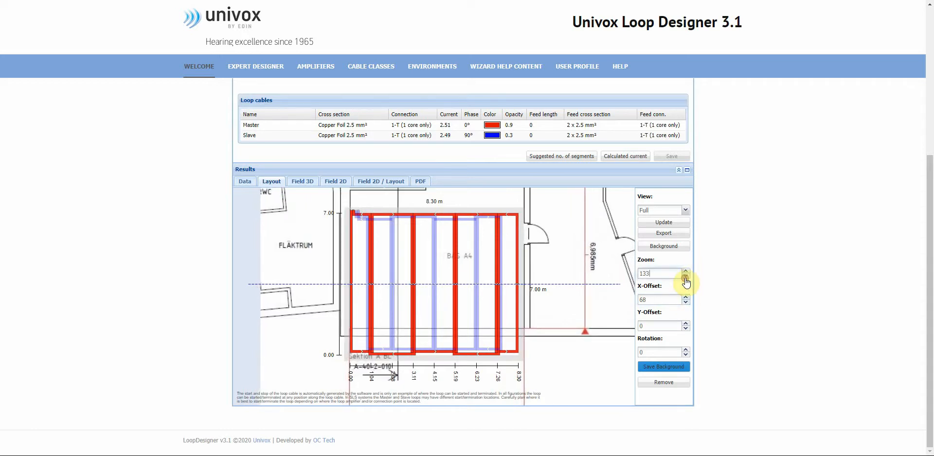
{"action": "left_click", "coordinate": [685, 277]}
{"action": "left_click", "coordinate": [685, 277]}
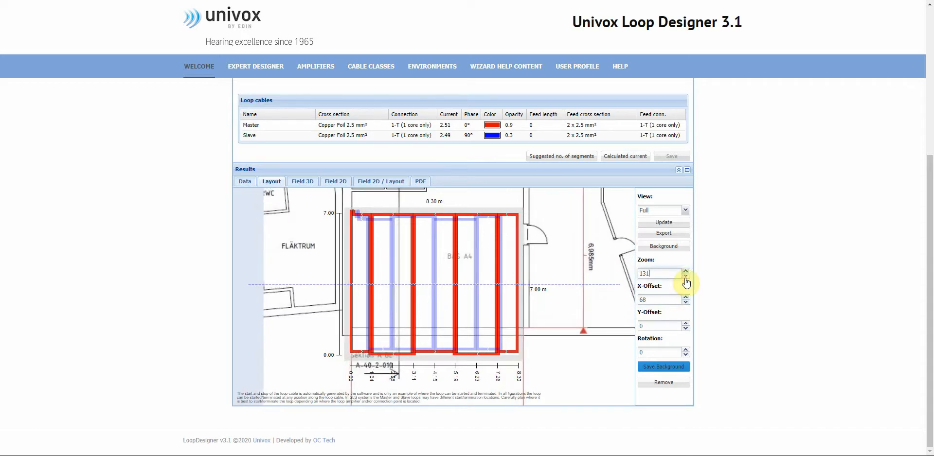
{"action": "left_click", "coordinate": [685, 302]}
{"action": "left_click", "coordinate": [685, 302]}
{"action": "left_click", "coordinate": [685, 302]}
{"action": "left_click", "coordinate": [685, 302]}
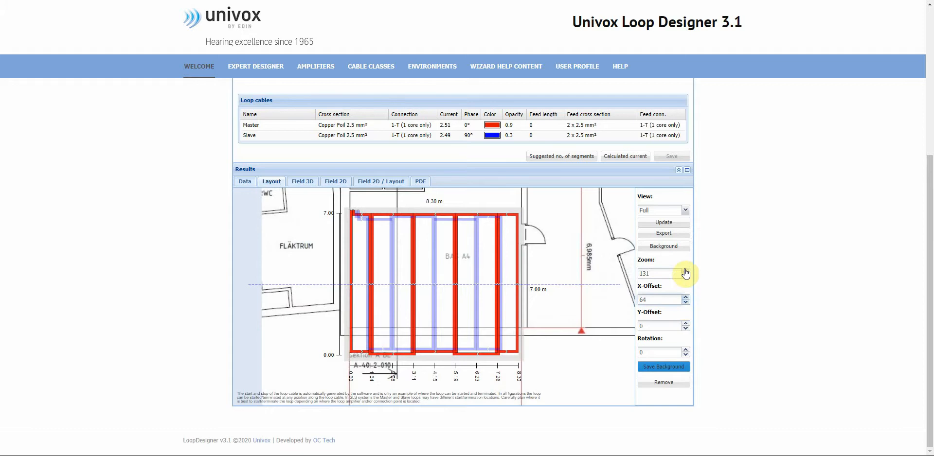
- Set the background zoom to 129 and the X-offset to 59 so the walls of BAS A4 match the loop's width
{"action": "left_click", "coordinate": [685, 276]}
{"action": "left_click", "coordinate": [685, 277]}
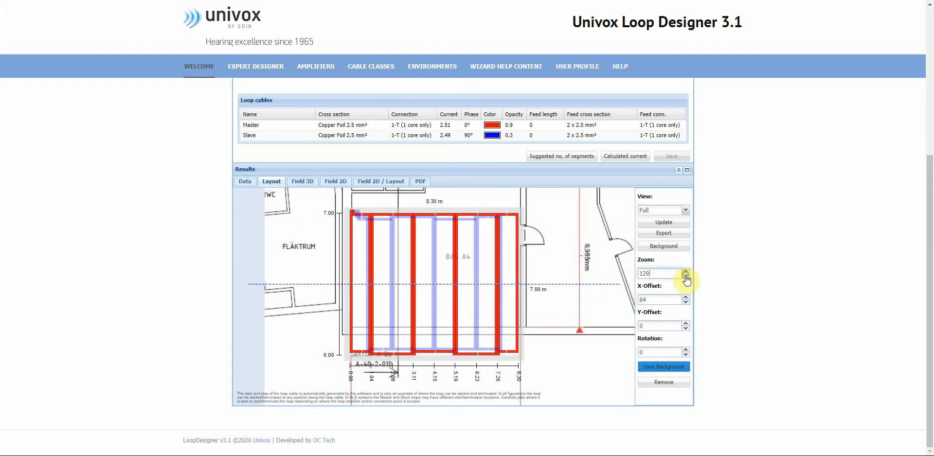
{"action": "left_click", "coordinate": [685, 302]}
{"action": "left_click", "coordinate": [685, 302]}
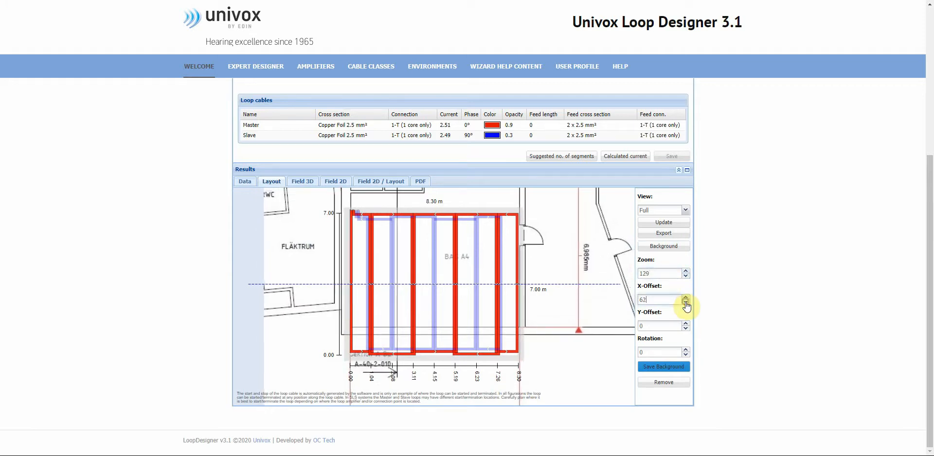
{"action": "left_click", "coordinate": [685, 302]}
{"action": "left_click", "coordinate": [685, 302]}
{"action": "left_click", "coordinate": [685, 302]}
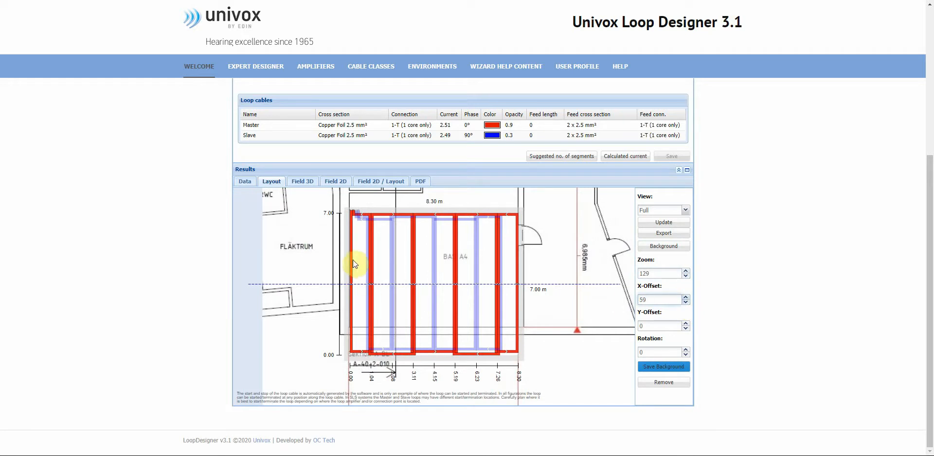
- Set the background's Y-offset to 58 to line BAS A4 up vertically with the loop
{"action": "left_click", "coordinate": [685, 323]}
{"action": "left_click", "coordinate": [685, 324]}
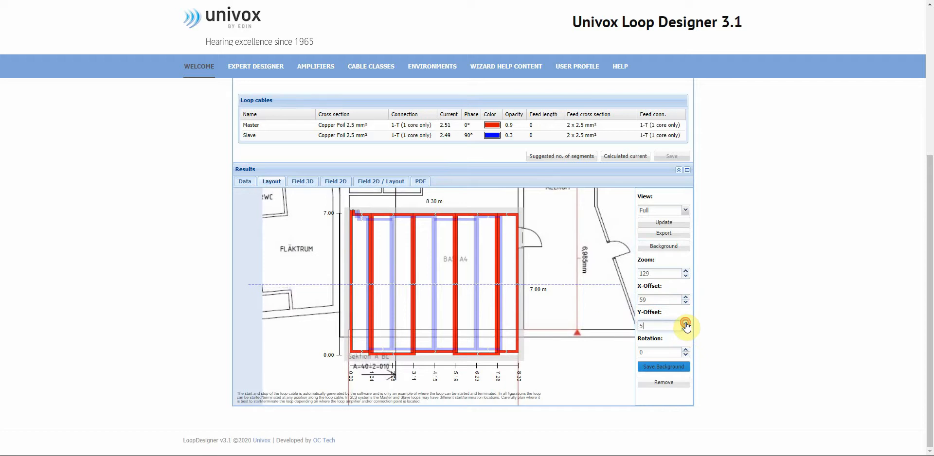
{"action": "left_click", "coordinate": [685, 324]}
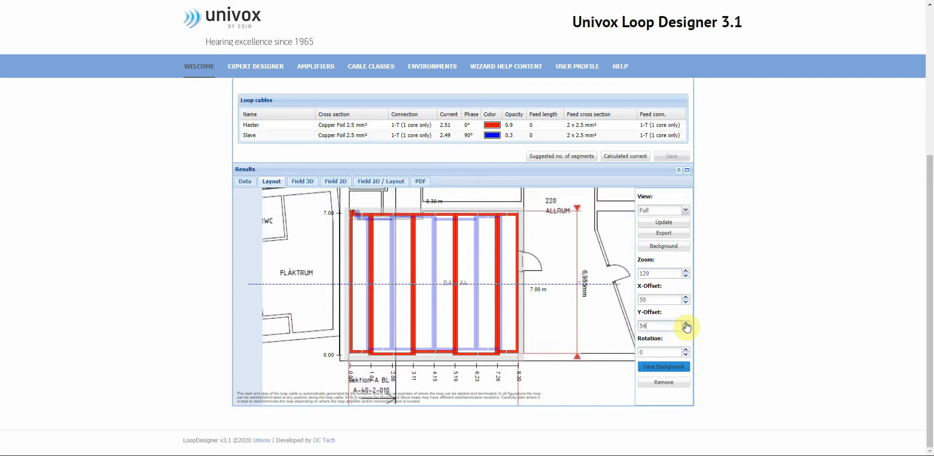
{"action": "left_click", "coordinate": [685, 323]}
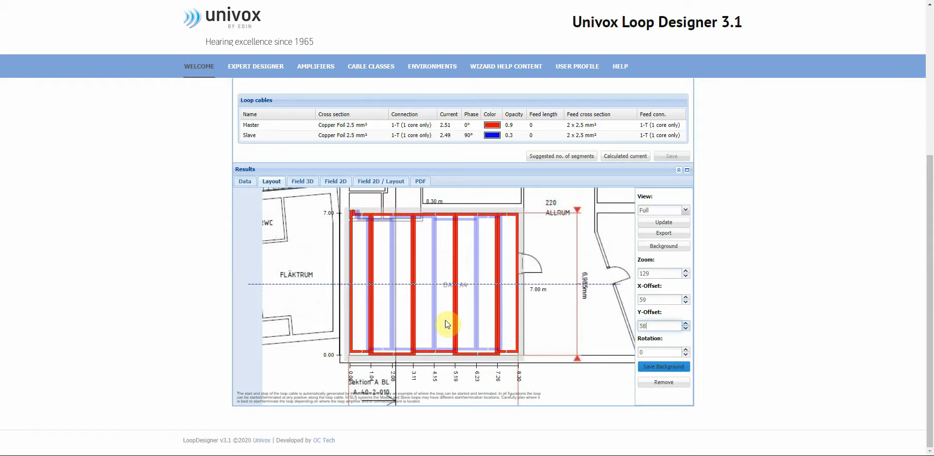
- View the combined 2D field and layout result, and create a PDF report with all sections included
{"action": "left_click", "coordinate": [385, 184]}
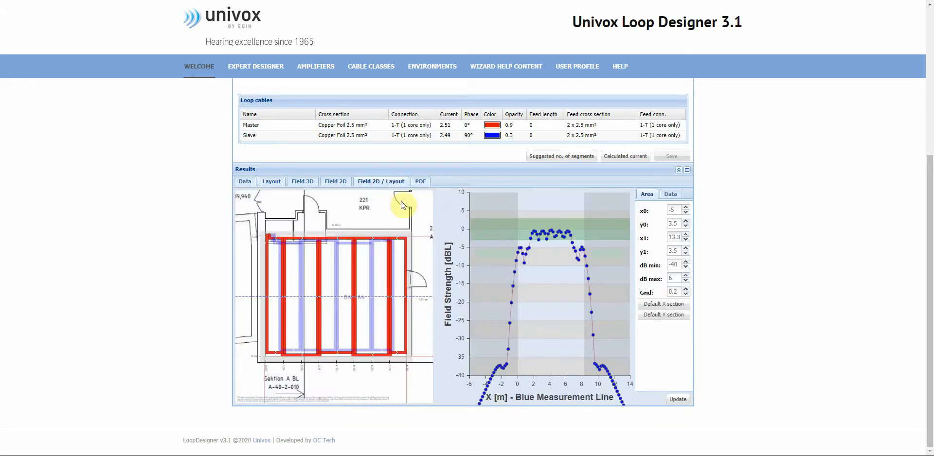
{"action": "left_click", "coordinate": [421, 182]}
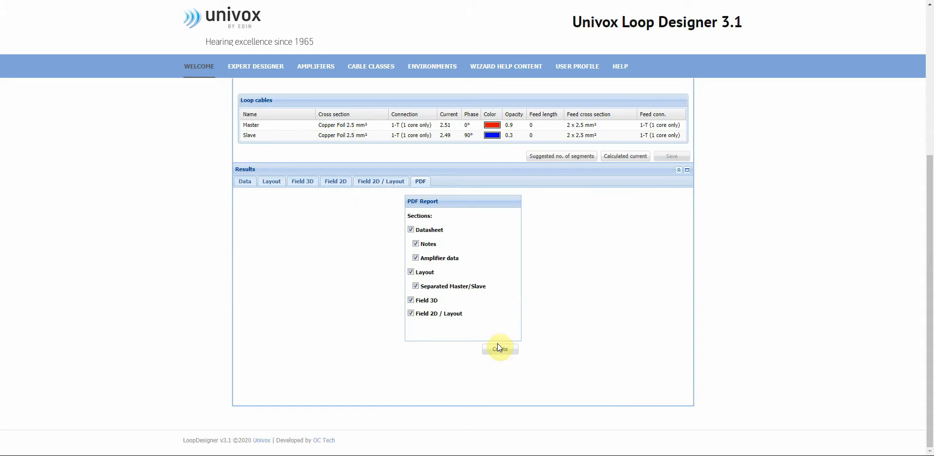
{"action": "left_click", "coordinate": [498, 347]}
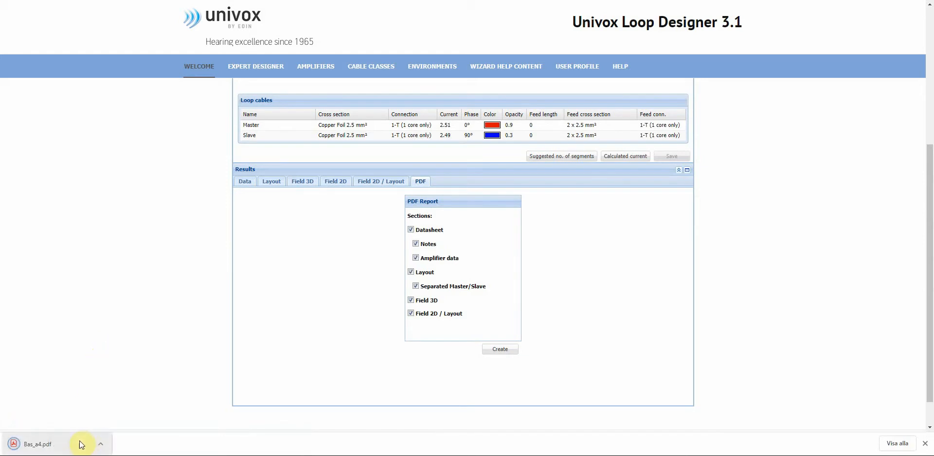
- Open the downloaded Bas_a4.pdf and check its loop conductor layout pages for the floor plan background
{"action": "left_click", "coordinate": [81, 444]}
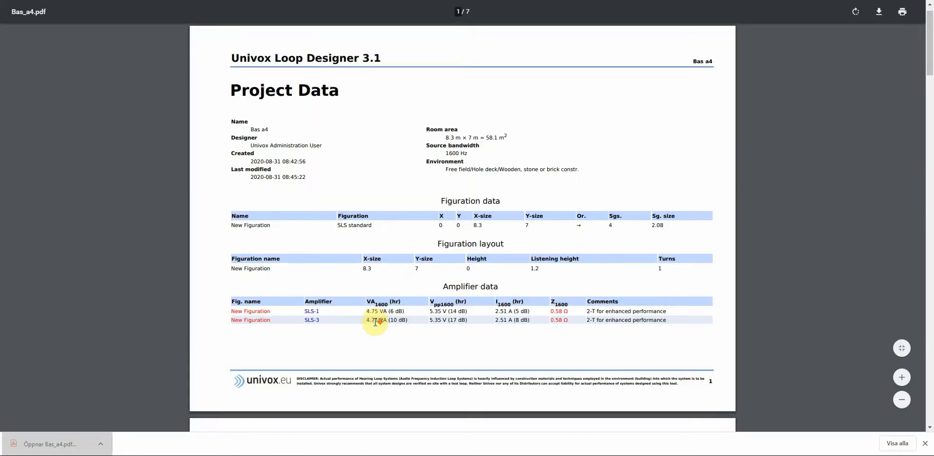
{"action": "scroll", "coordinate": [375, 322], "scroll_direction": "down", "scroll_amount": 15}
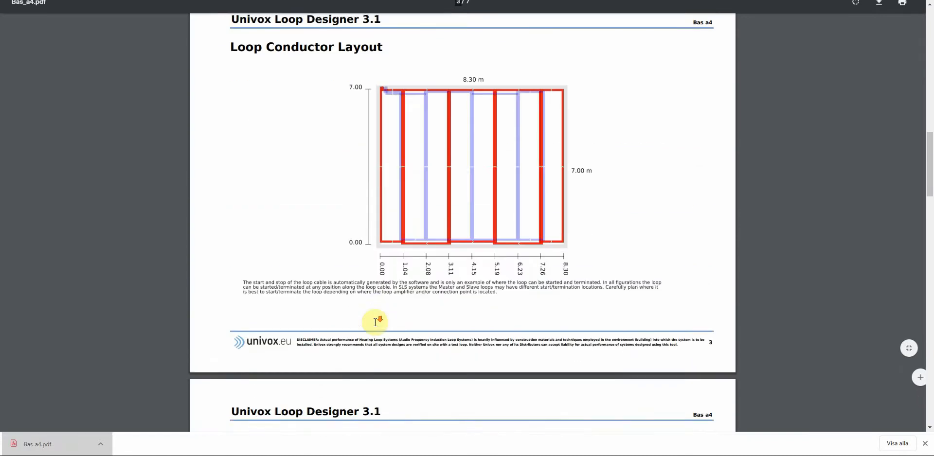
{"action": "scroll", "coordinate": [375, 321], "scroll_direction": "down", "scroll_amount": 6}
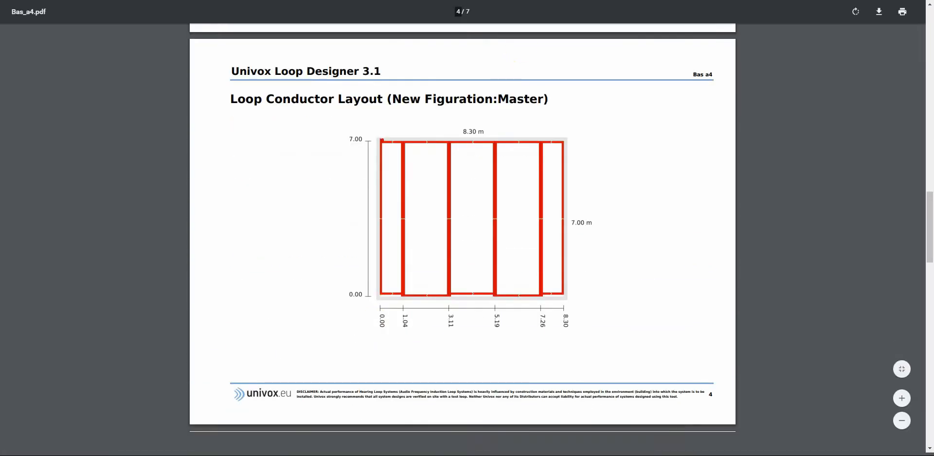
{"action": "left_click", "coordinate": [544, 1]}
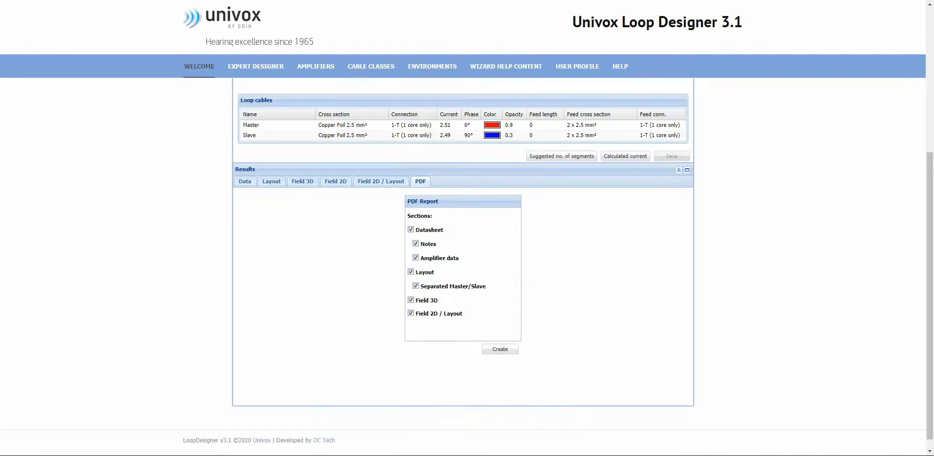
- Save the layout's background placement and create the PDF report again with all sections
{"action": "left_click", "coordinate": [270, 182]}
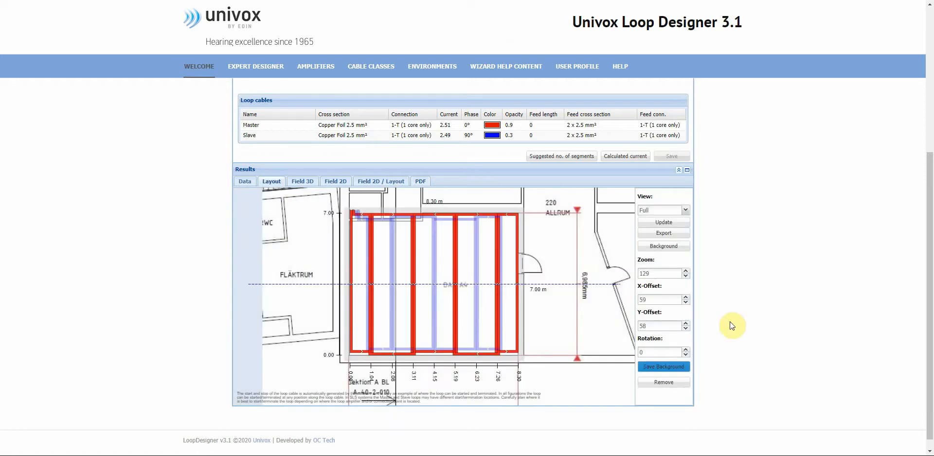
{"action": "left_click", "coordinate": [675, 368]}
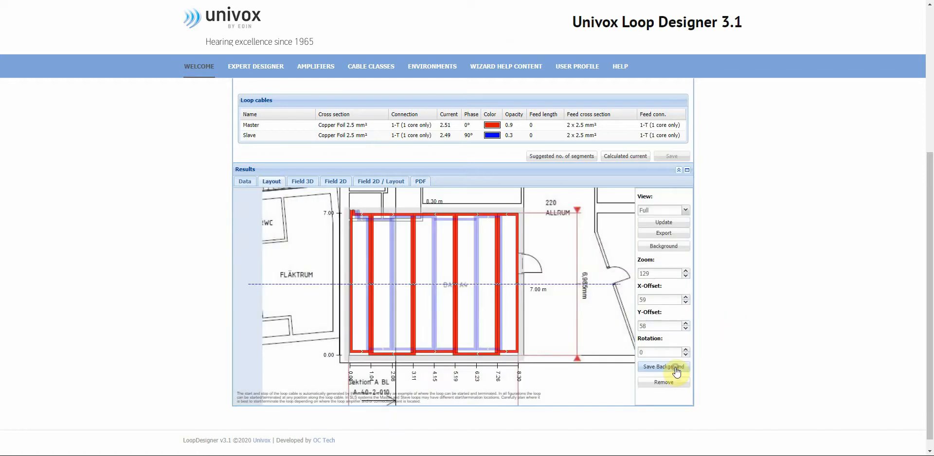
{"action": "left_click", "coordinate": [421, 183]}
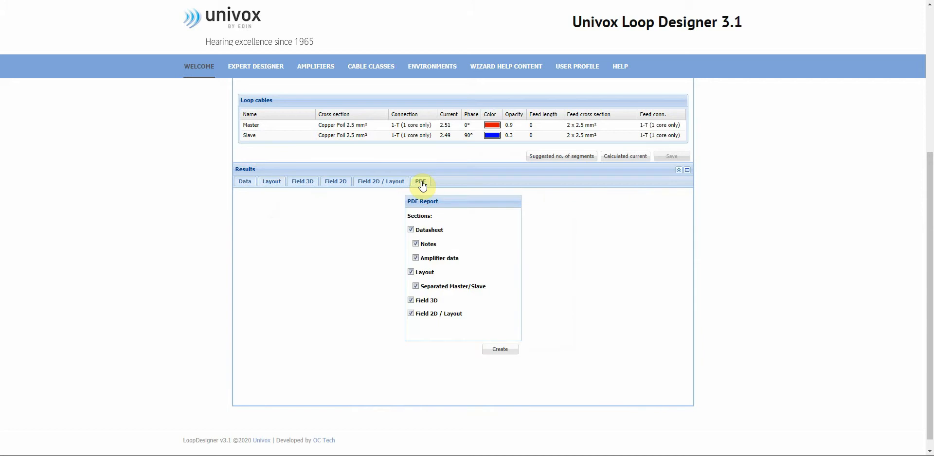
{"action": "left_click", "coordinate": [508, 349]}
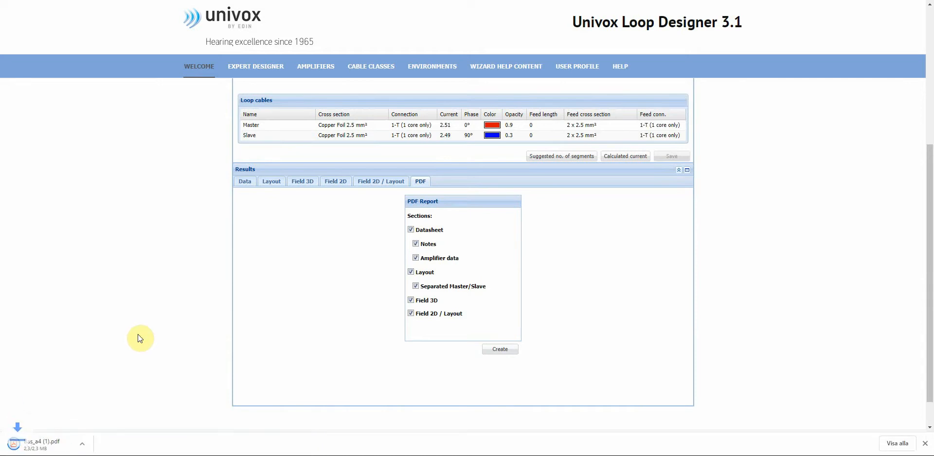
- Open Bas_a4 (1).pdf and check the floor plan background on its Loop Conductor Layout page
{"action": "left_click", "coordinate": [65, 445]}
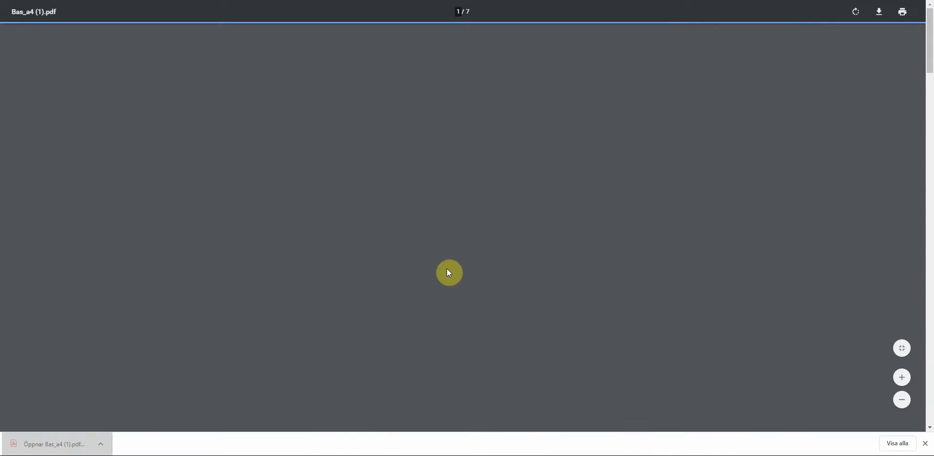
{"action": "scroll", "coordinate": [446, 270], "scroll_direction": "down", "scroll_amount": 1}
{"action": "scroll", "coordinate": [447, 270], "scroll_direction": "down", "scroll_amount": 14}
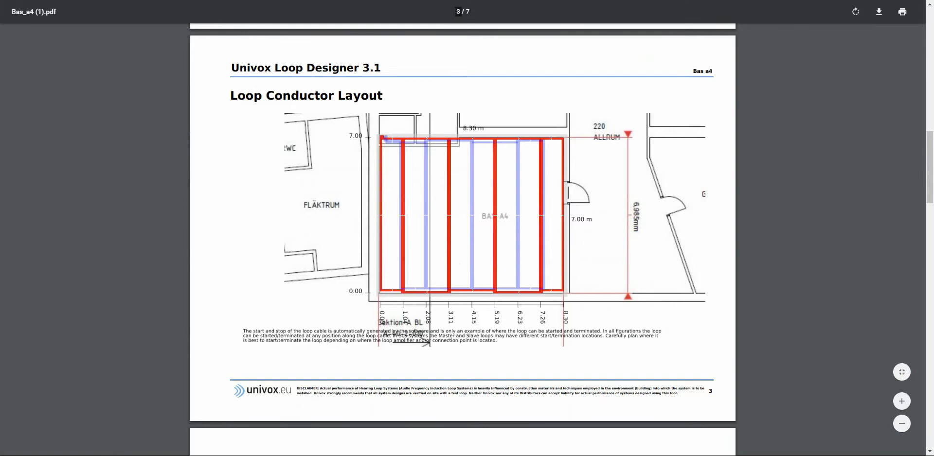
{"action": "left_click", "coordinate": [580, 1]}
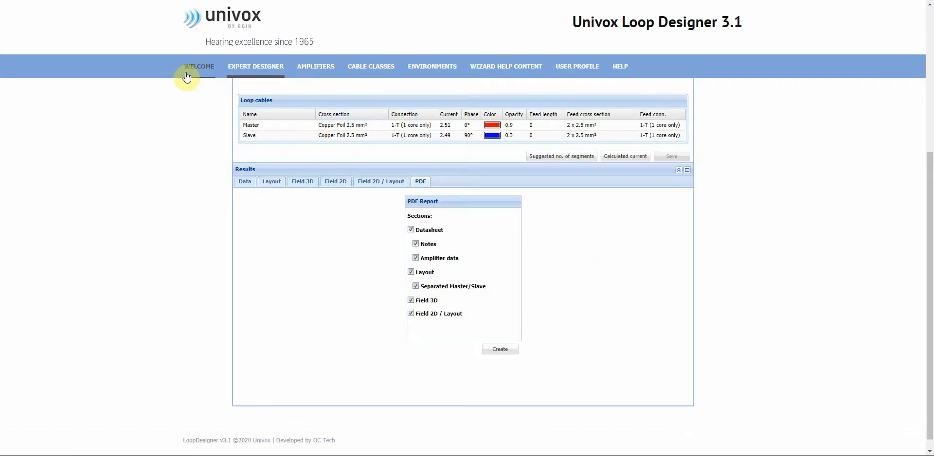
- Switch to the floor plan PDF in Acrobat and capture a screen snip of room BAS A3 including its dimension lines
{"action": "left_click", "coordinate": [259, 67]}
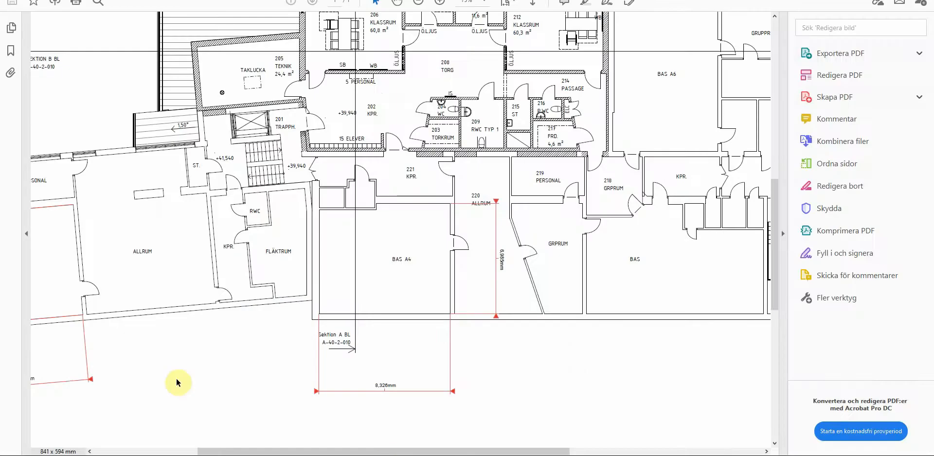
{"action": "left_click_drag", "start_coordinate": [414, 451], "coordinate": [267, 450]}
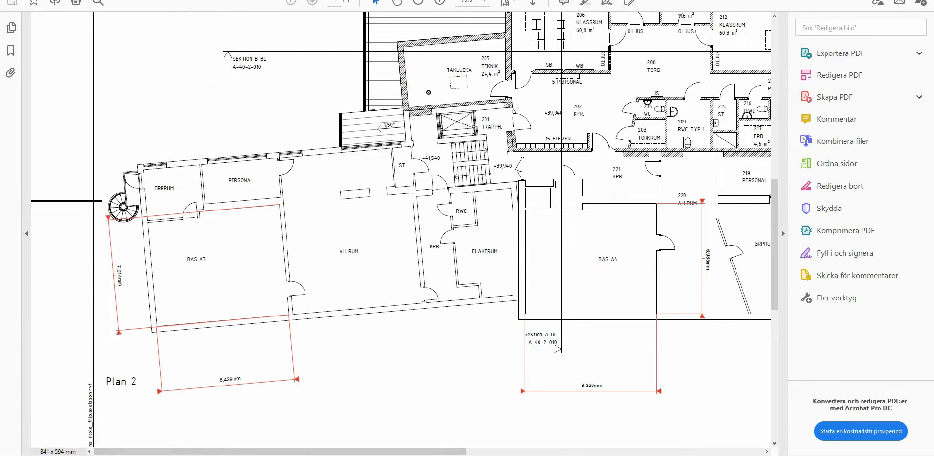
{"action": "left_click", "coordinate": [566, 72]}
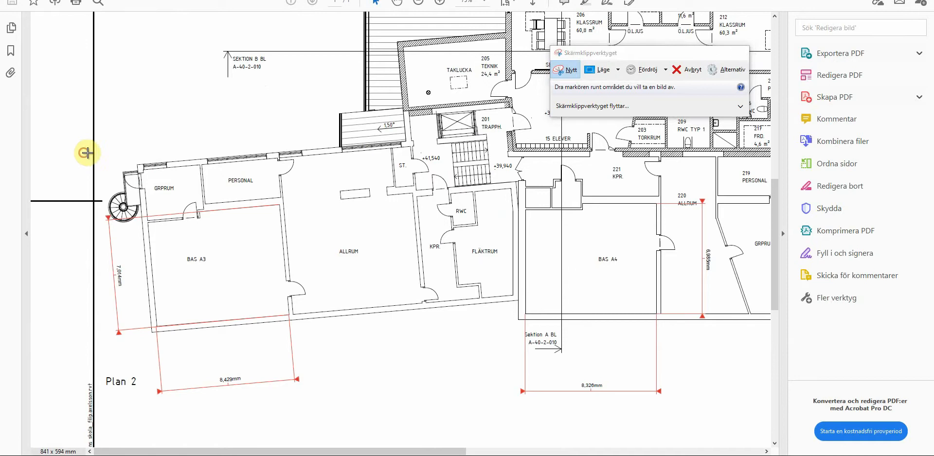
{"action": "left_click_drag", "start_coordinate": [86, 152], "coordinate": [345, 402]}
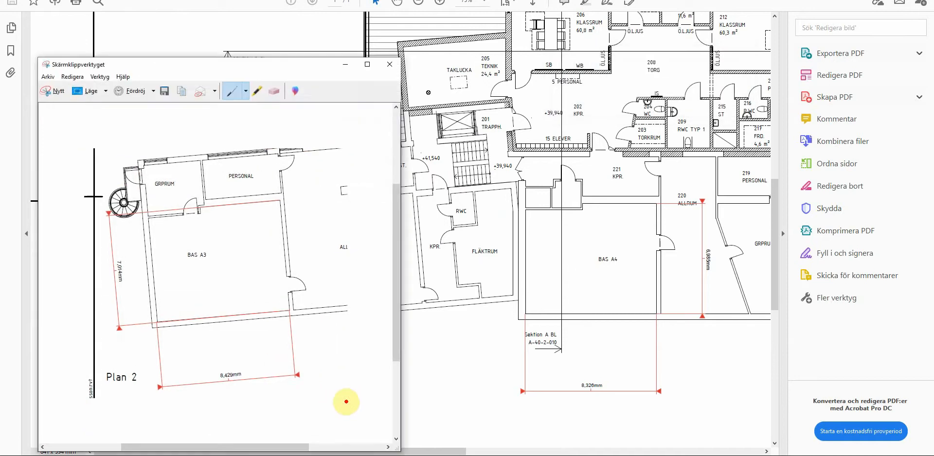
- Save the snip as Bas a3.JPG in the ULD folder, replacing the existing file, and close the snipping tool
{"action": "left_click", "coordinate": [166, 94]}
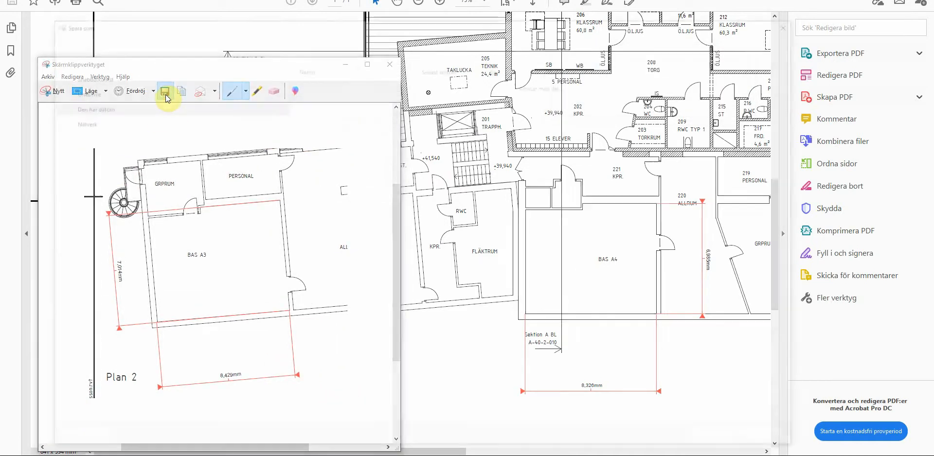
{"action": "left_click", "coordinate": [330, 82]}
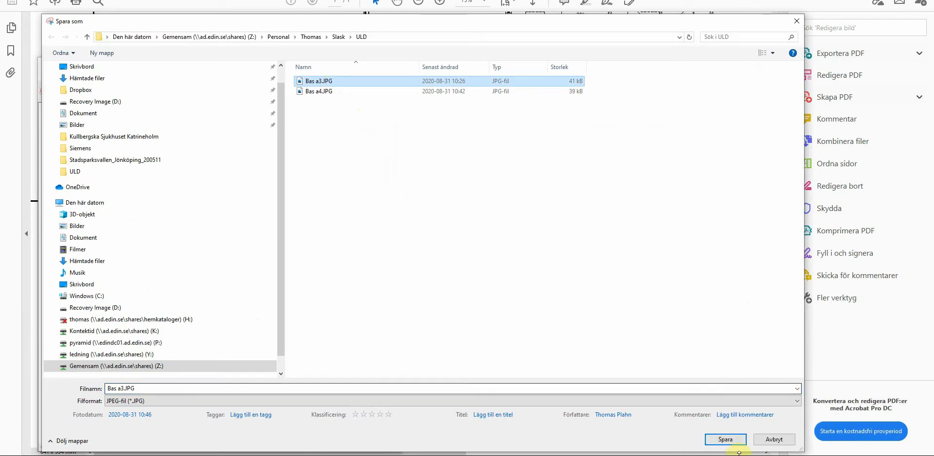
{"action": "left_click", "coordinate": [725, 439]}
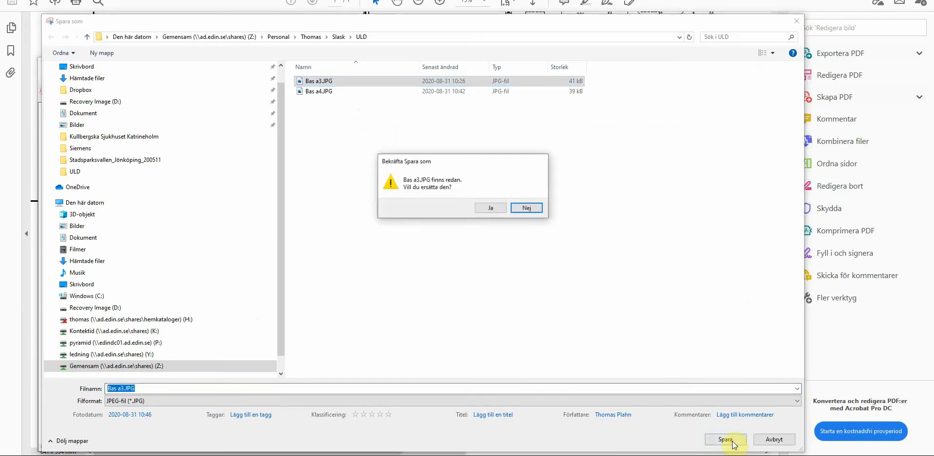
{"action": "left_click", "coordinate": [490, 208]}
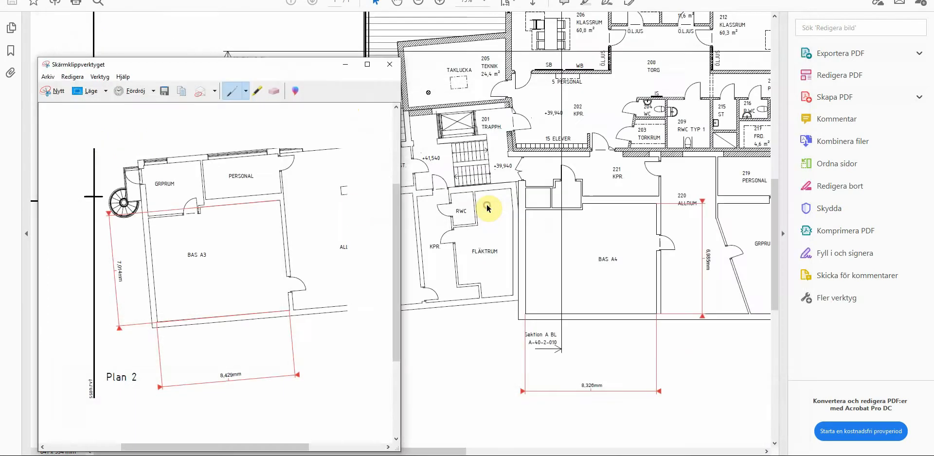
{"action": "left_click", "coordinate": [389, 64]}
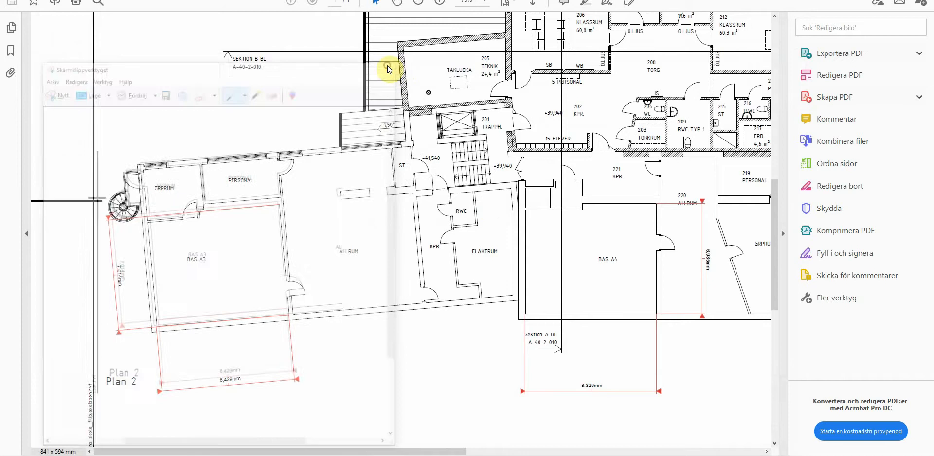
- Switch to Univox Loop Designer and create a new project named Bas a3
{"action": "left_click", "coordinate": [139, 455]}
{"action": "left_click", "coordinate": [248, 134]}
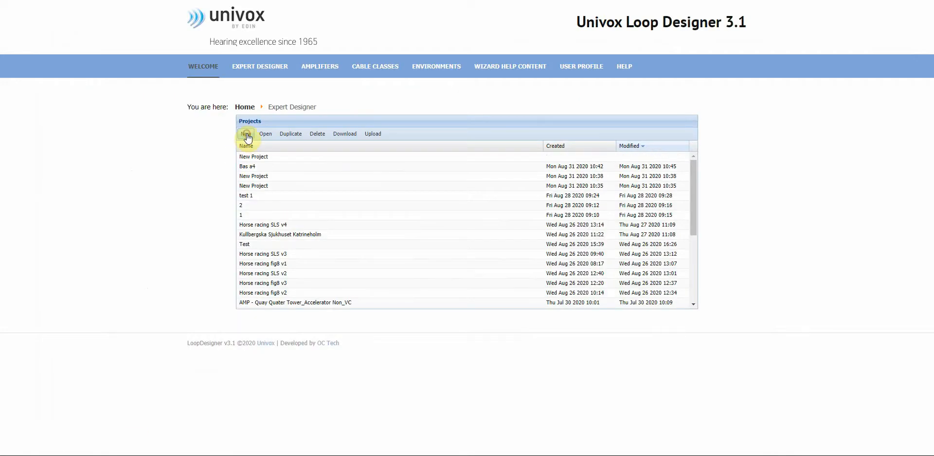
{"action": "double_click", "coordinate": [298, 156]}
{"action": "left_click_drag", "start_coordinate": [317, 152], "coordinate": [251, 150]}
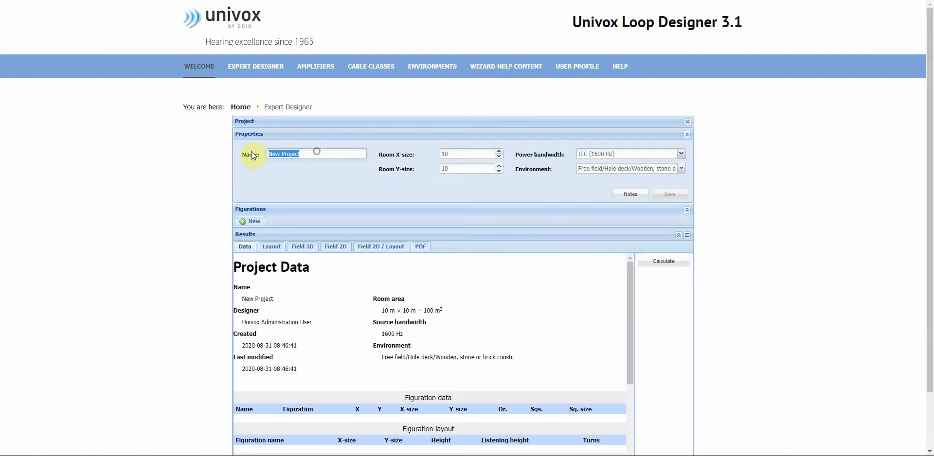
{"action": "type", "text": "Bas a3"}
- Set the room to 8.4 by 7 from the floor plan dimensions, choose the Standard reinforced concrete environment, and save the project
{"action": "key", "text": "alt+Tab"}
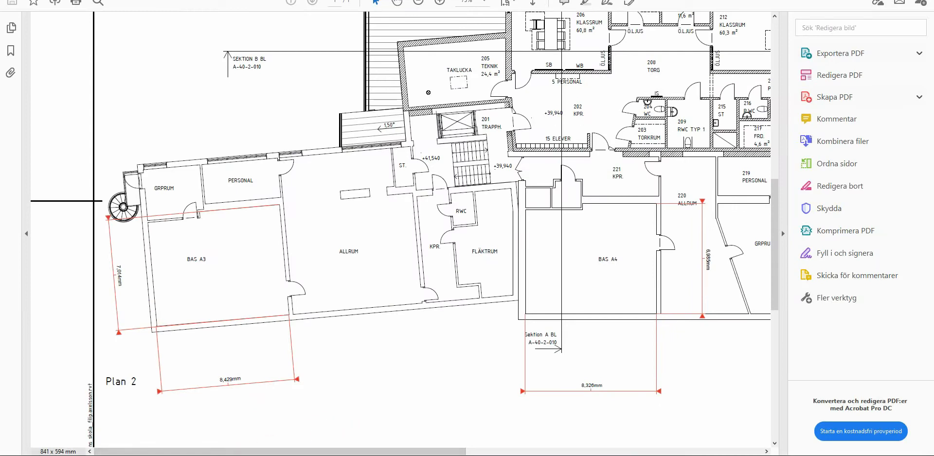
{"action": "key", "text": "alt+Tab"}
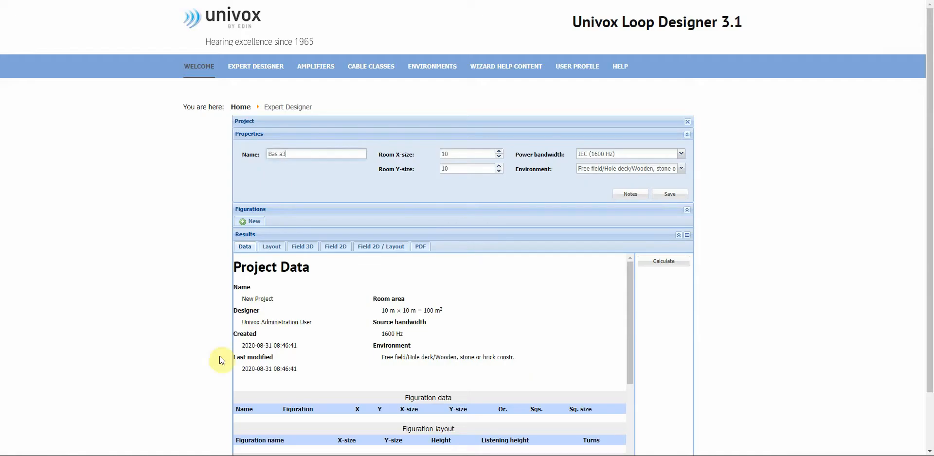
{"action": "double_click", "coordinate": [460, 154]}
{"action": "double_click", "coordinate": [465, 169]}
{"action": "left_click", "coordinate": [682, 169]}
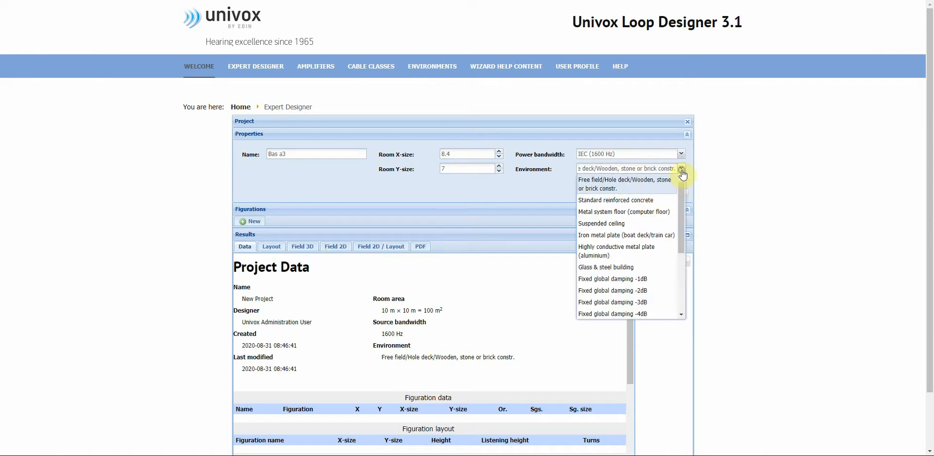
{"action": "left_click", "coordinate": [621, 200]}
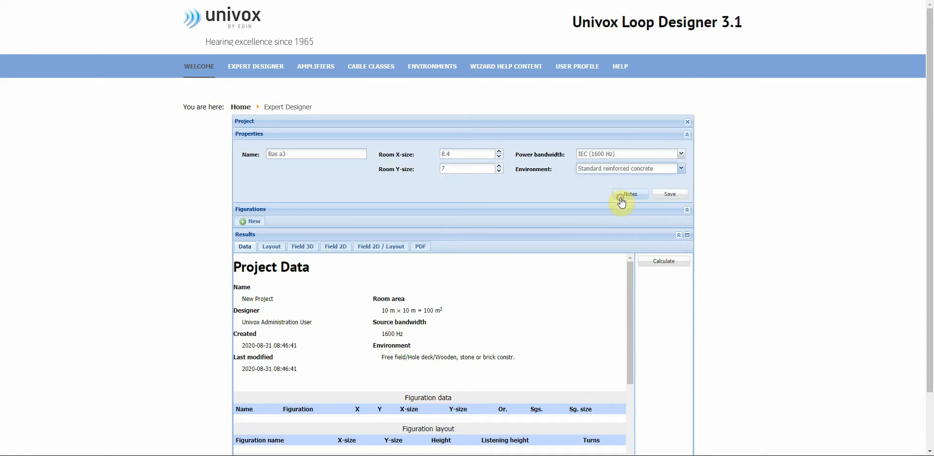
{"action": "left_click", "coordinate": [673, 195]}
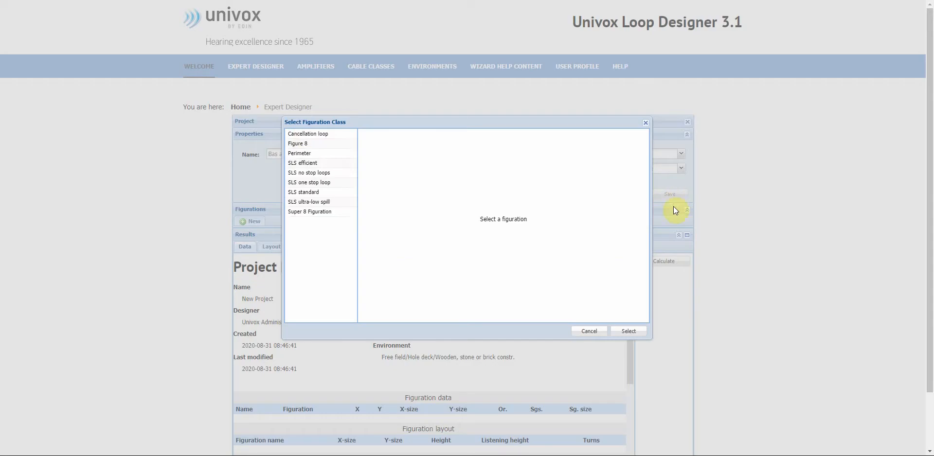
- Add an SLS standard loop figuration to the project
{"action": "left_click", "coordinate": [316, 192]}
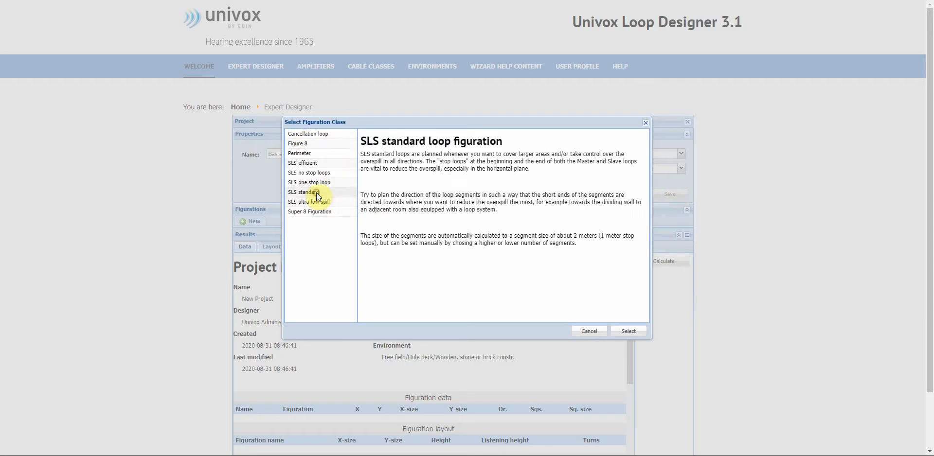
{"action": "left_click", "coordinate": [632, 331]}
- Upload Bas a3.JPG as the background image of the loop layout
{"action": "scroll", "coordinate": [625, 303], "scroll_direction": "down", "scroll_amount": 4}
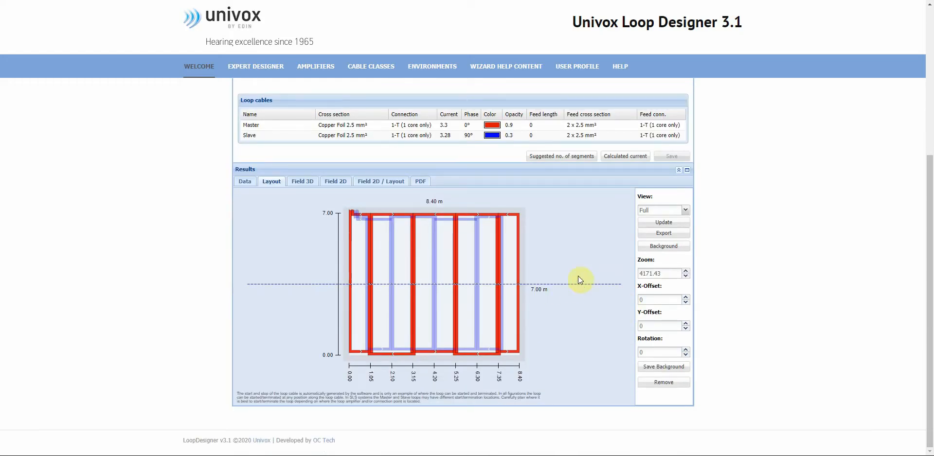
{"action": "left_click", "coordinate": [678, 247]}
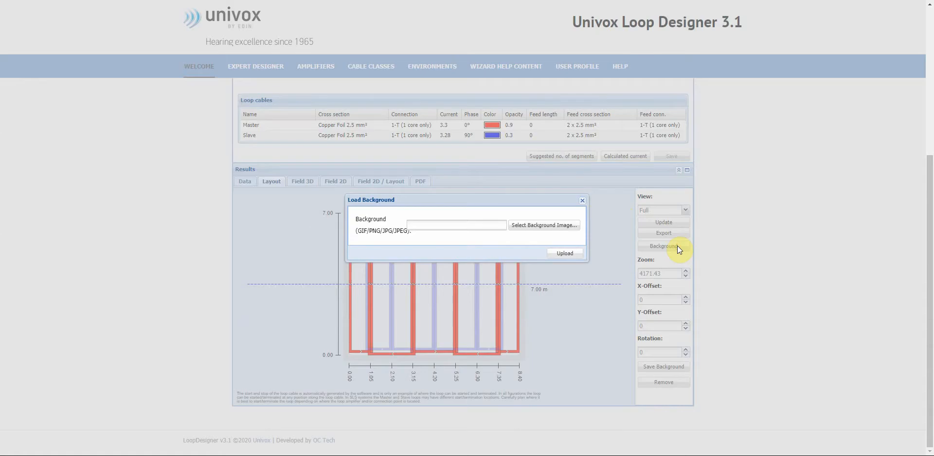
{"action": "left_click", "coordinate": [559, 231]}
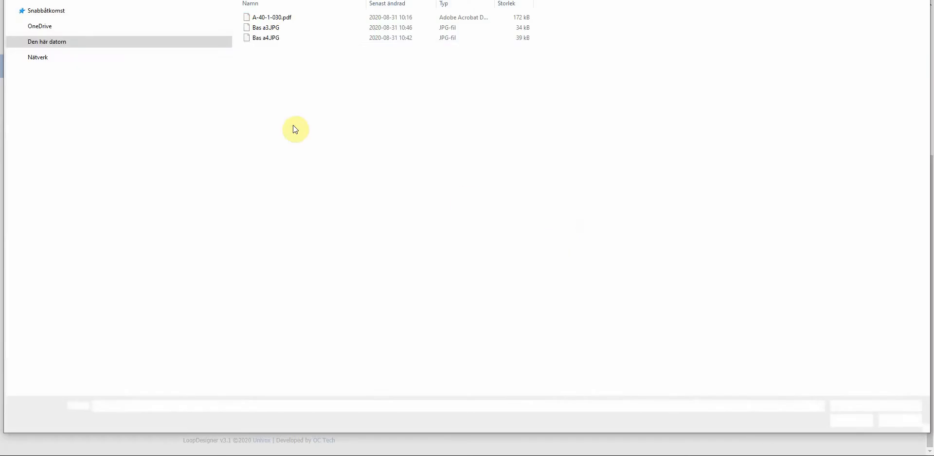
{"action": "left_click", "coordinate": [283, 28]}
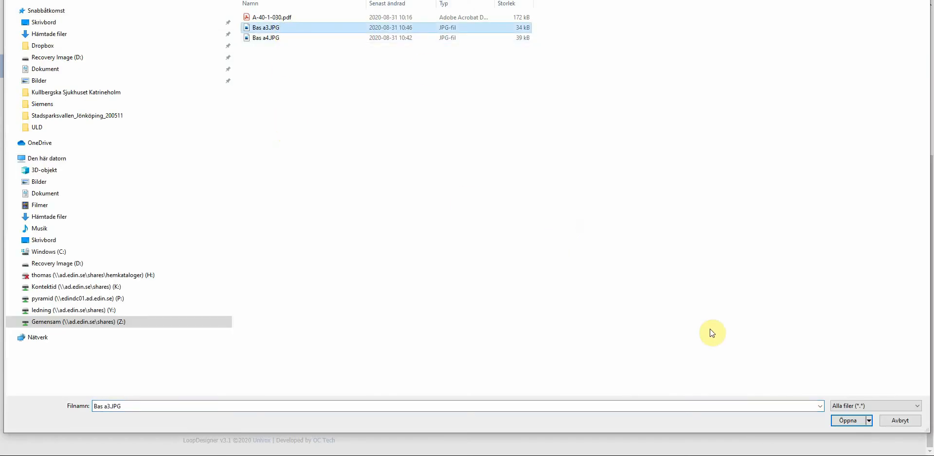
{"action": "left_click", "coordinate": [851, 421]}
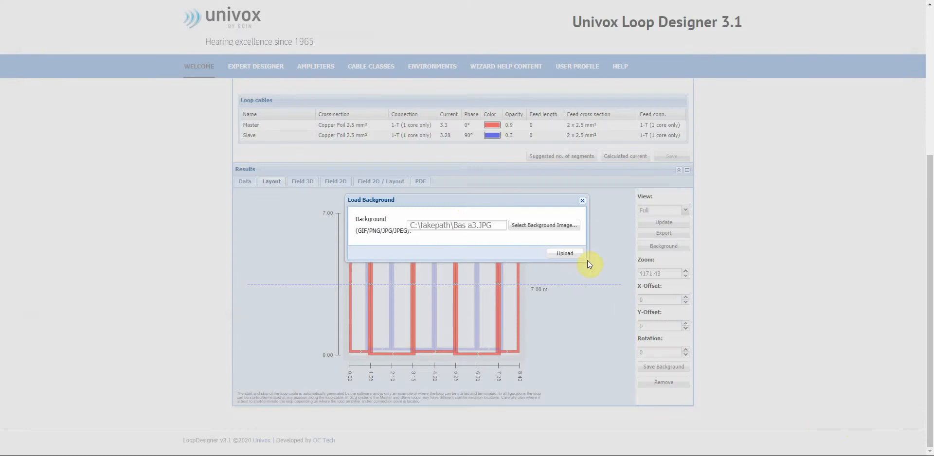
{"action": "left_click", "coordinate": [565, 254]}
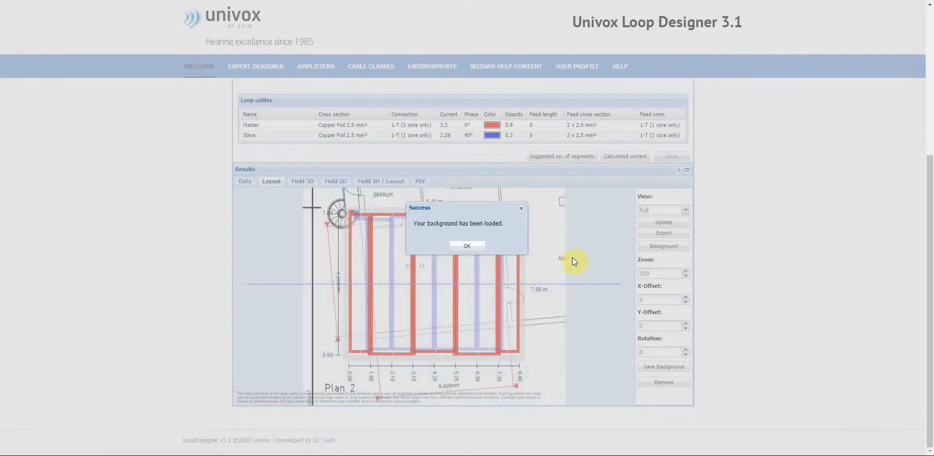
{"action": "left_click", "coordinate": [467, 245]}
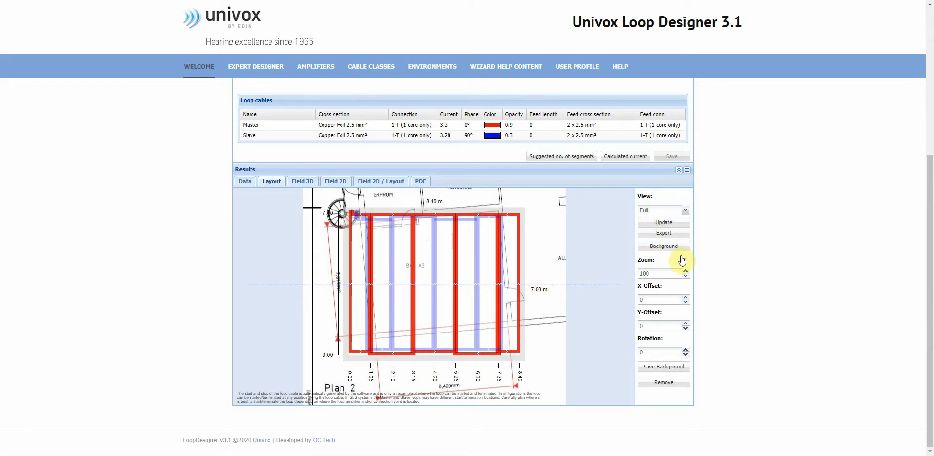
- Rotate the layout background by 5 to straighten room BAS A3 against the loop
{"action": "left_click", "coordinate": [685, 349]}
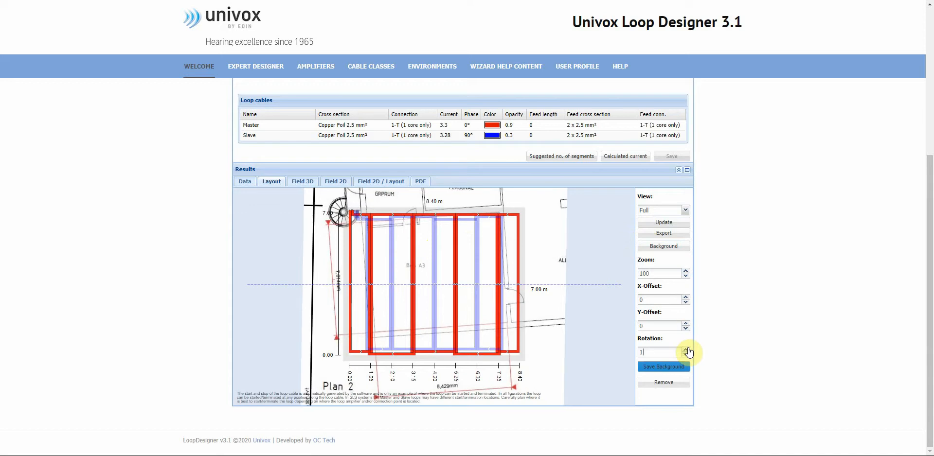
{"action": "left_click", "coordinate": [685, 349]}
{"action": "left_click", "coordinate": [686, 349]}
{"action": "left_click", "coordinate": [685, 349]}
{"action": "left_click", "coordinate": [685, 349]}
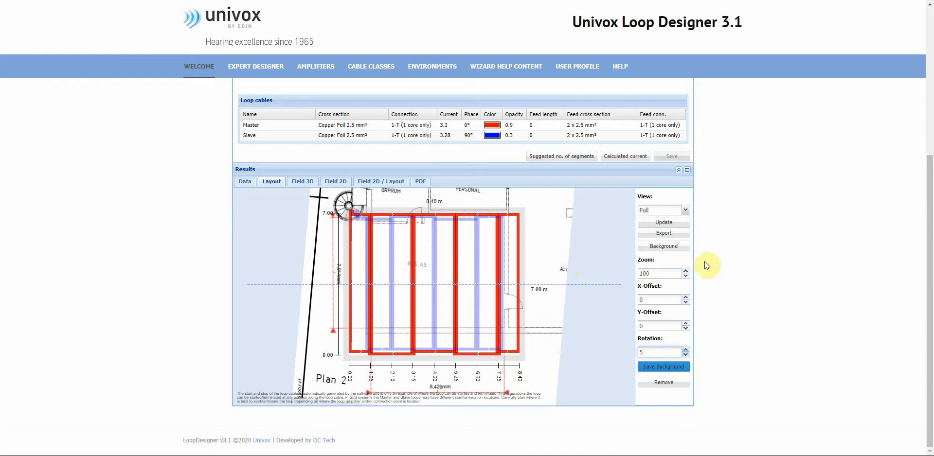
- Enlarge the layout background to a zoom of 129 so room BAS A3 matches the loop's width
{"action": "left_click", "coordinate": [685, 270]}
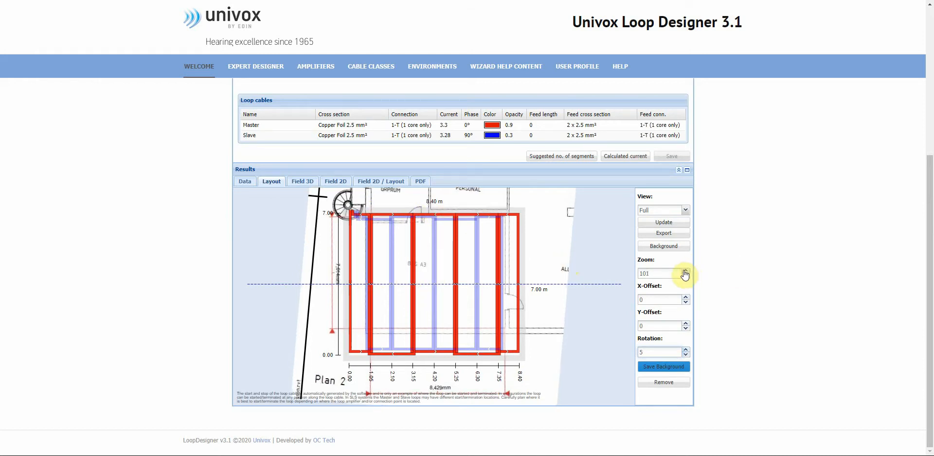
{"action": "left_click", "coordinate": [684, 271]}
{"action": "left_click", "coordinate": [684, 271]}
{"action": "left_click", "coordinate": [685, 271]}
{"action": "left_click", "coordinate": [684, 271]}
{"action": "left_click", "coordinate": [685, 271]}
{"action": "left_click", "coordinate": [684, 270]}
{"action": "left_click", "coordinate": [685, 271]}
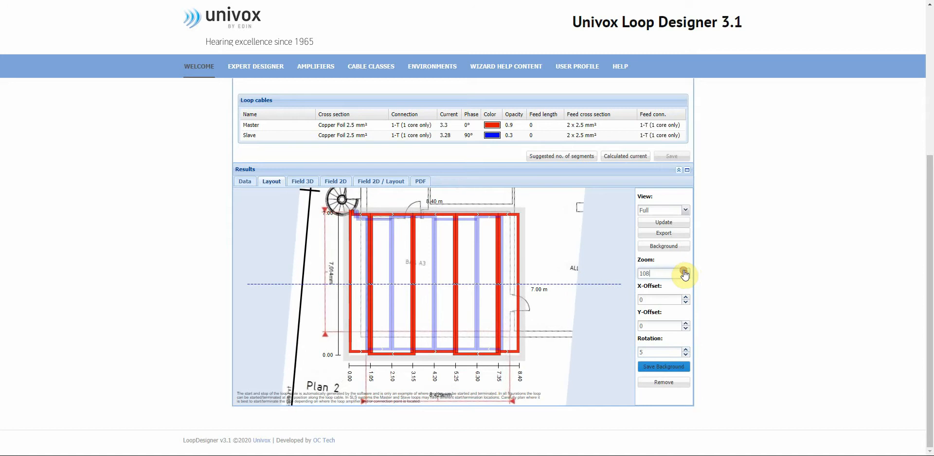
{"action": "left_click", "coordinate": [685, 271]}
{"action": "left_click", "coordinate": [684, 271]}
{"action": "left_click", "coordinate": [684, 271]}
{"action": "left_click", "coordinate": [684, 270]}
{"action": "left_click", "coordinate": [685, 271]}
{"action": "left_click", "coordinate": [684, 271]}
{"action": "left_click", "coordinate": [685, 271]}
{"action": "left_click", "coordinate": [685, 271]}
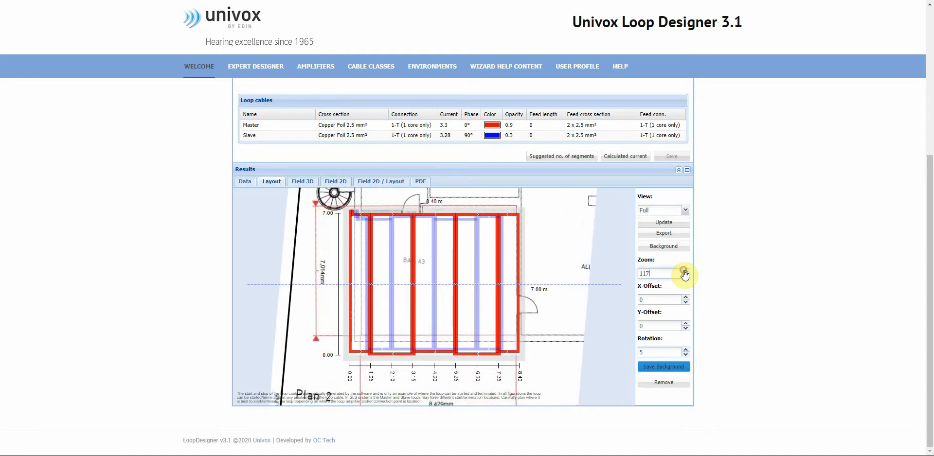
{"action": "left_click", "coordinate": [684, 270]}
{"action": "left_click", "coordinate": [685, 271]}
{"action": "left_click", "coordinate": [684, 271]}
{"action": "left_click", "coordinate": [685, 271]}
{"action": "left_click", "coordinate": [684, 271]}
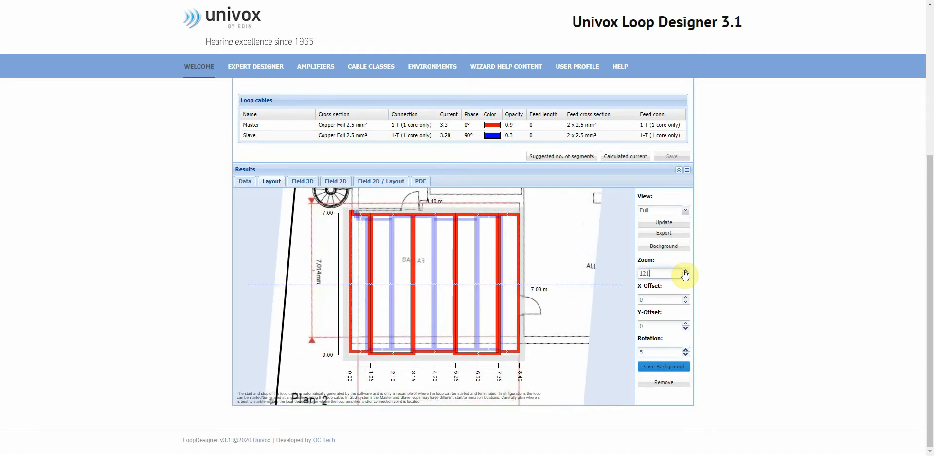
{"action": "left_click", "coordinate": [685, 271]}
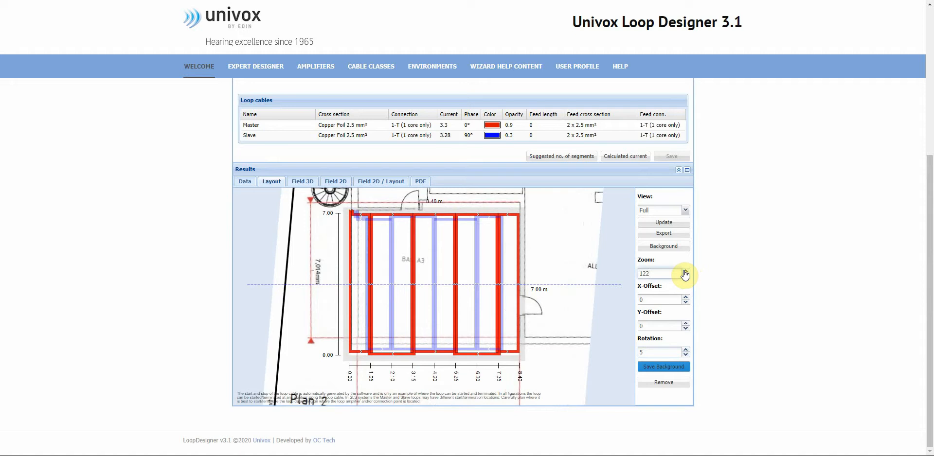
{"action": "left_click", "coordinate": [684, 271]}
{"action": "left_click", "coordinate": [684, 271]}
{"action": "left_click", "coordinate": [685, 271]}
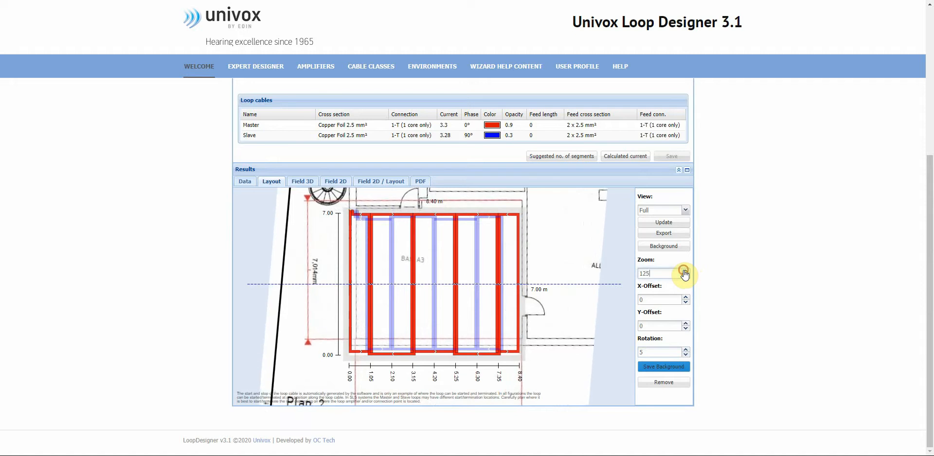
{"action": "left_click", "coordinate": [685, 271]}
{"action": "left_click", "coordinate": [684, 271]}
{"action": "left_click", "coordinate": [684, 271]}
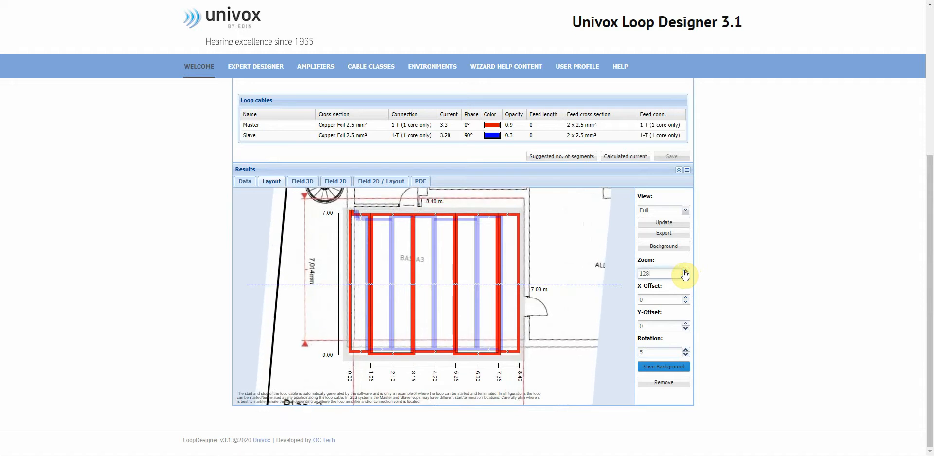
{"action": "left_click", "coordinate": [685, 270]}
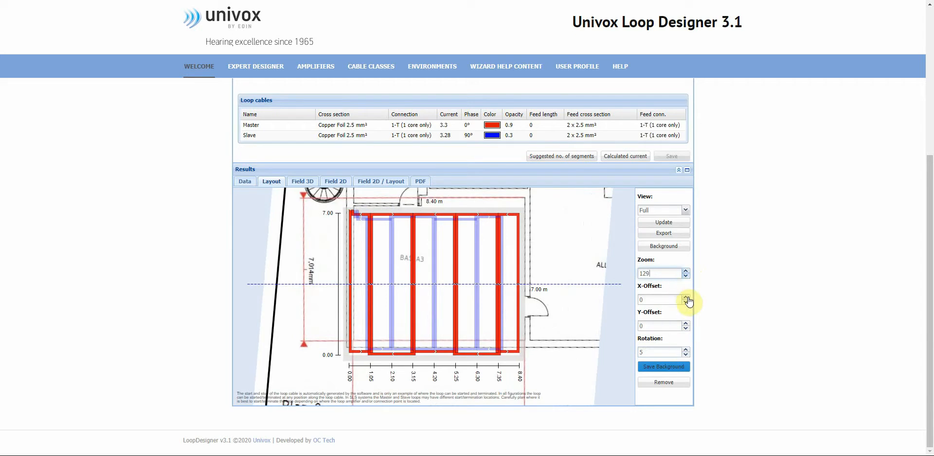
- Set the background's X-offset to -11 to align the room's side walls with the loop
{"action": "left_click", "coordinate": [686, 298]}
{"action": "left_click", "coordinate": [685, 302]}
{"action": "left_click", "coordinate": [686, 303]}
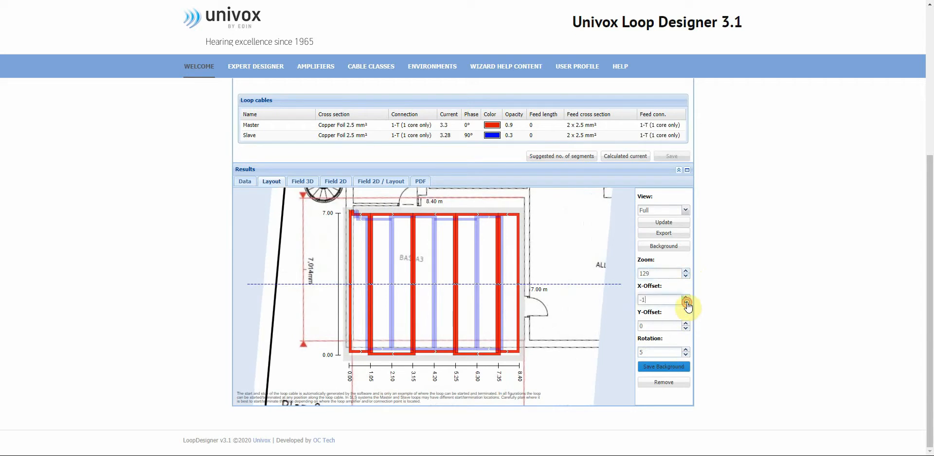
{"action": "left_click", "coordinate": [685, 302]}
{"action": "left_click", "coordinate": [685, 302]}
{"action": "left_click", "coordinate": [685, 302]}
{"action": "left_click", "coordinate": [686, 302]}
{"action": "left_click", "coordinate": [685, 303]}
{"action": "left_click", "coordinate": [686, 302]}
{"action": "left_click", "coordinate": [686, 302]}
{"action": "left_click", "coordinate": [686, 302]}
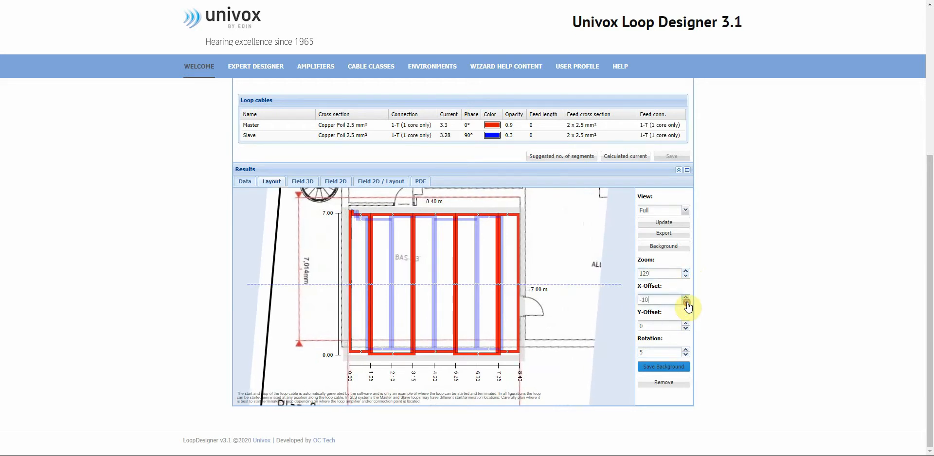
{"action": "left_click", "coordinate": [685, 302]}
{"action": "left_click", "coordinate": [685, 302]}
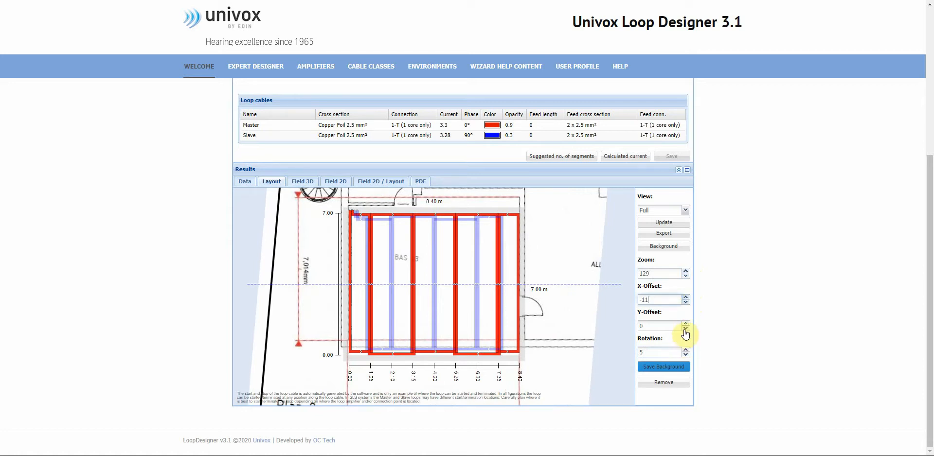
- Set the background's Y-offset to 23 to align room BAS A3 vertically with the loop
{"action": "left_click", "coordinate": [685, 329]}
{"action": "left_click", "coordinate": [685, 324]}
{"action": "left_click", "coordinate": [685, 324]}
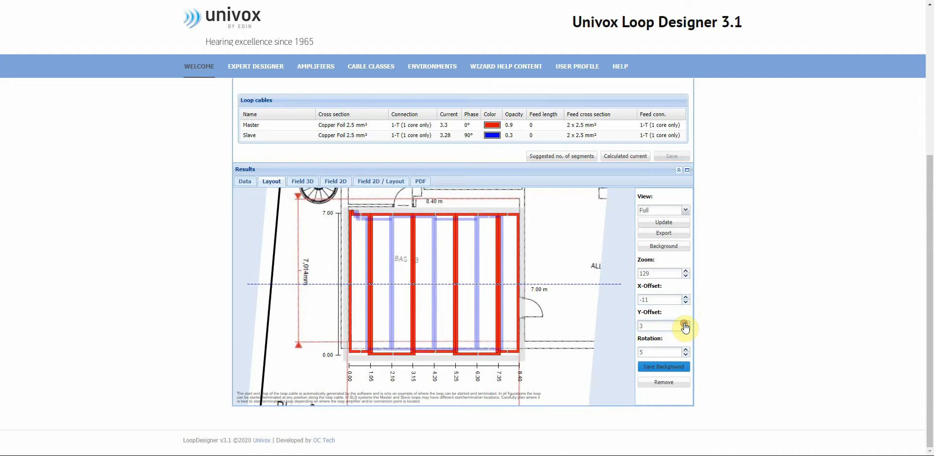
{"action": "left_click", "coordinate": [684, 324]}
{"action": "left_click", "coordinate": [685, 324]}
{"action": "left_click", "coordinate": [685, 323]}
{"action": "left_click", "coordinate": [684, 324]}
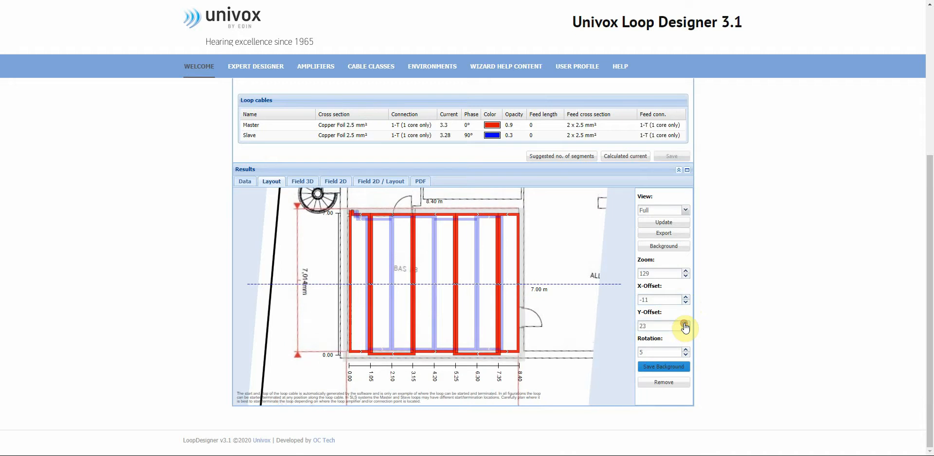
- Raise the layout background's Y-offset to 29 to align room BAS A3 vertically with the loop
{"action": "left_click", "coordinate": [684, 323]}
{"action": "left_click", "coordinate": [685, 324]}
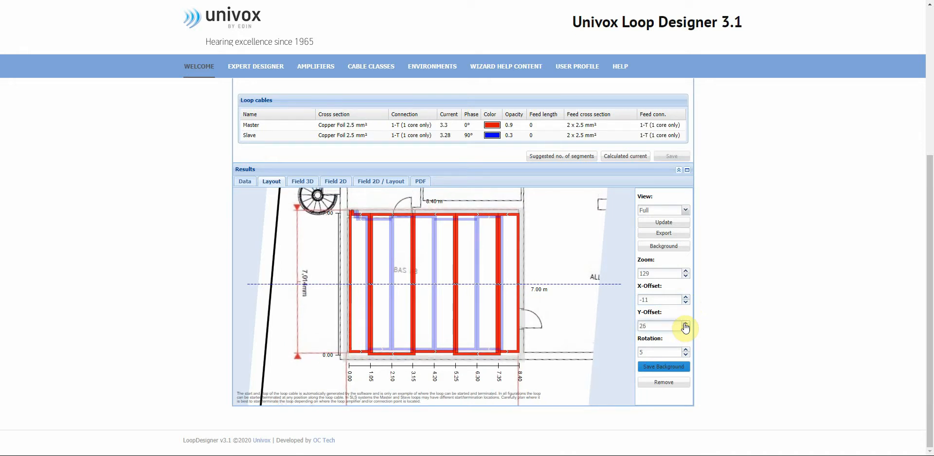
{"action": "left_click", "coordinate": [684, 324]}
{"action": "left_click", "coordinate": [684, 323]}
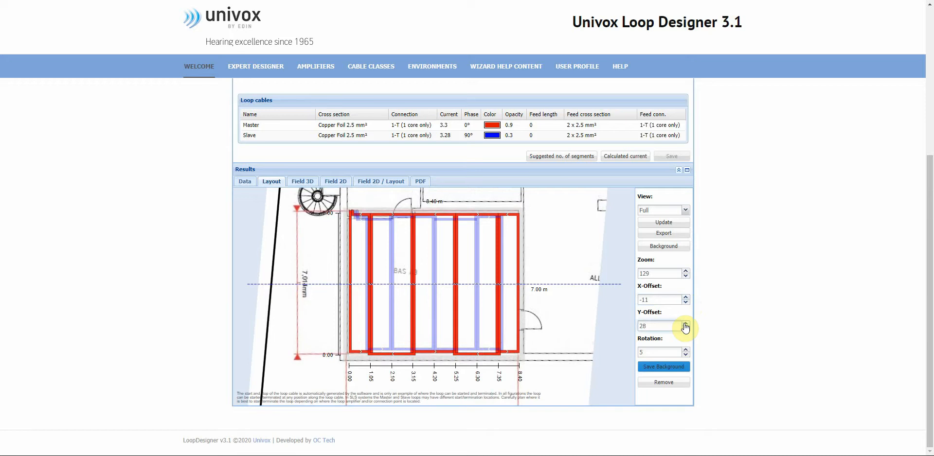
{"action": "left_click", "coordinate": [684, 323]}
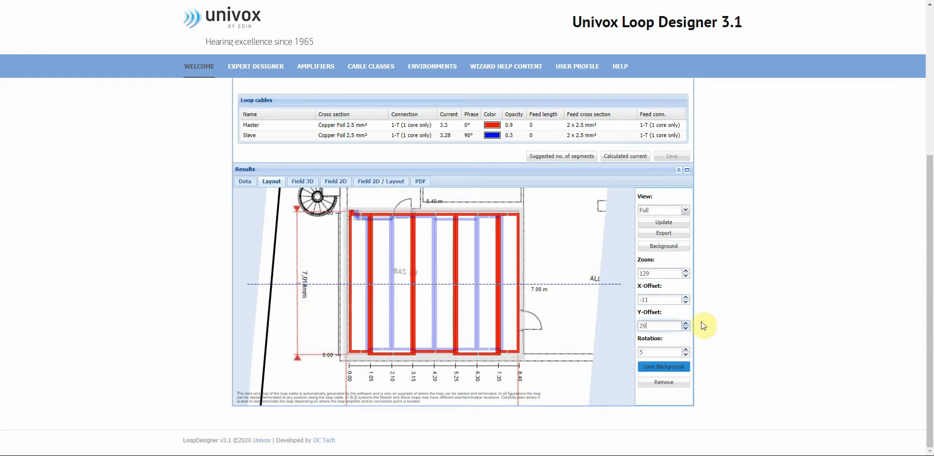
- Enlarge the layout background to a zoom of 132 so room BAS A3 fits around the loop
{"action": "left_click", "coordinate": [685, 276]}
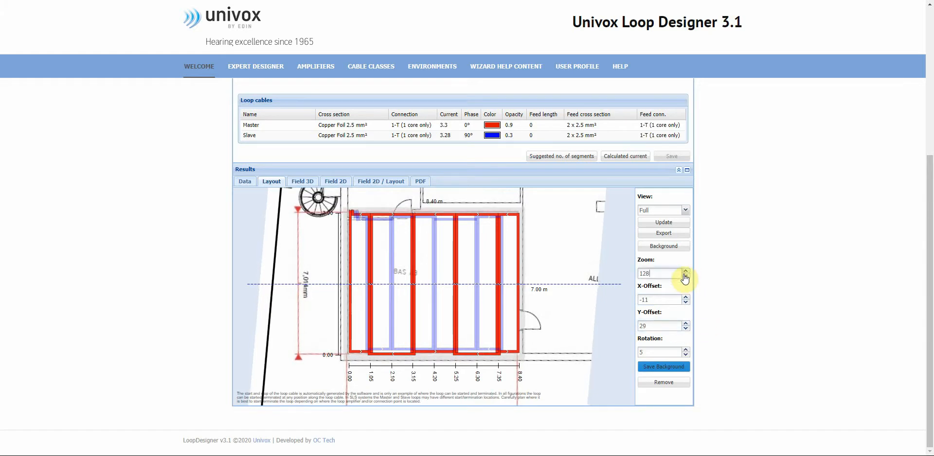
{"action": "left_click", "coordinate": [686, 272]}
{"action": "left_click", "coordinate": [686, 272]}
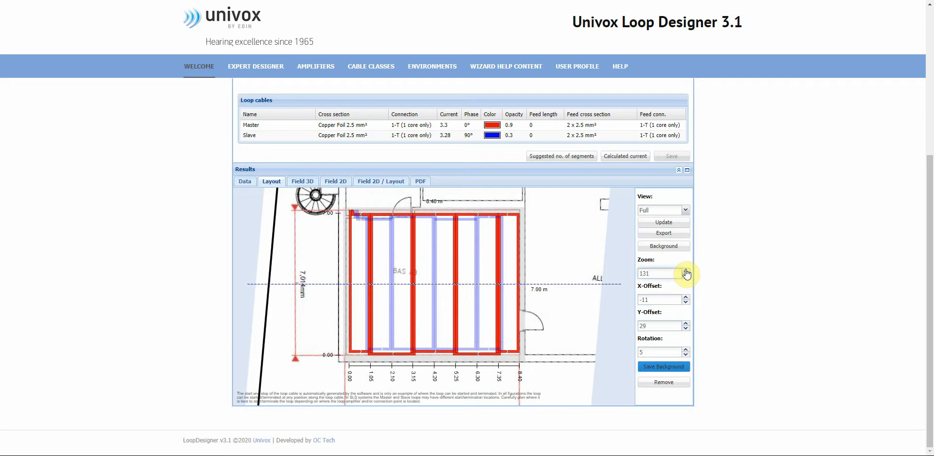
{"action": "left_click", "coordinate": [685, 271]}
{"action": "left_click", "coordinate": [685, 271]}
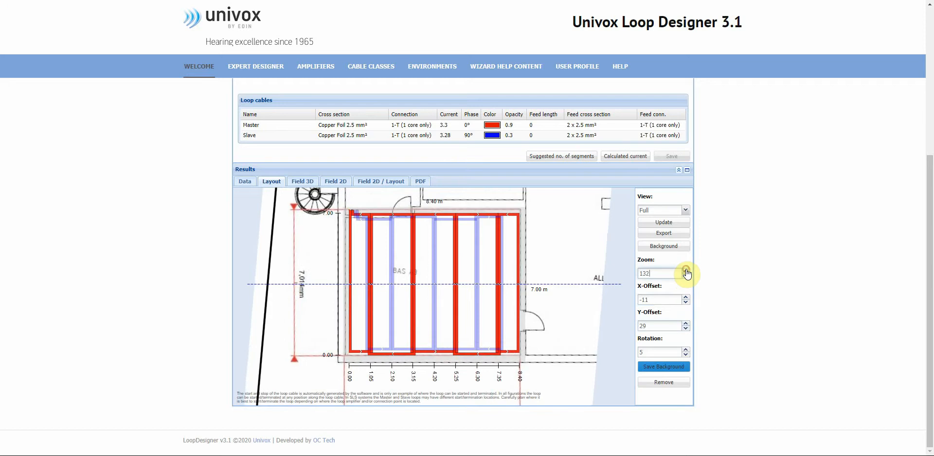
- Set the background's X-offset to -8 to centre the room on the loop, and save the background
{"action": "left_click", "coordinate": [686, 302]}
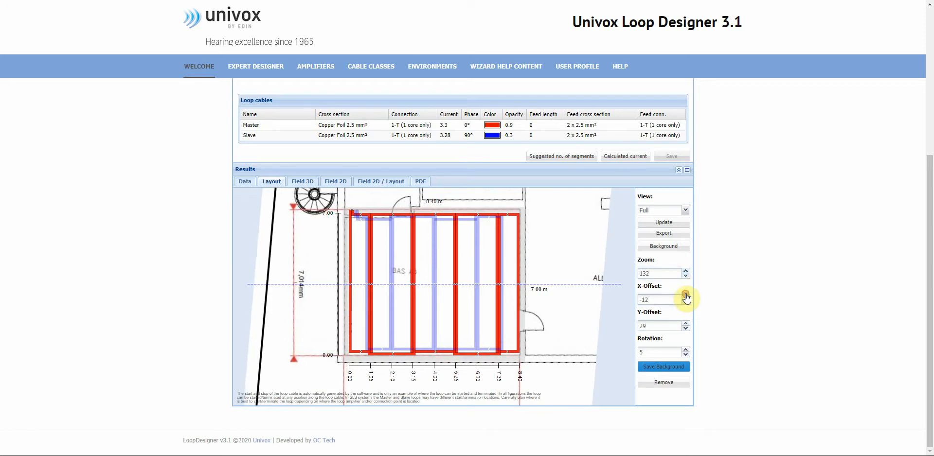
{"action": "double_click", "coordinate": [685, 296]}
{"action": "left_click", "coordinate": [685, 297]}
{"action": "left_click", "coordinate": [685, 297]}
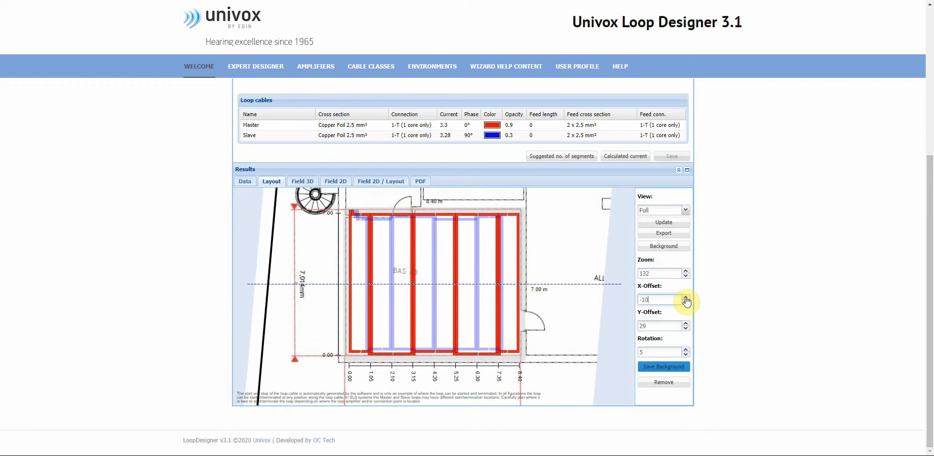
{"action": "left_click", "coordinate": [685, 297]}
{"action": "left_click", "coordinate": [685, 297]}
{"action": "left_click", "coordinate": [685, 297]}
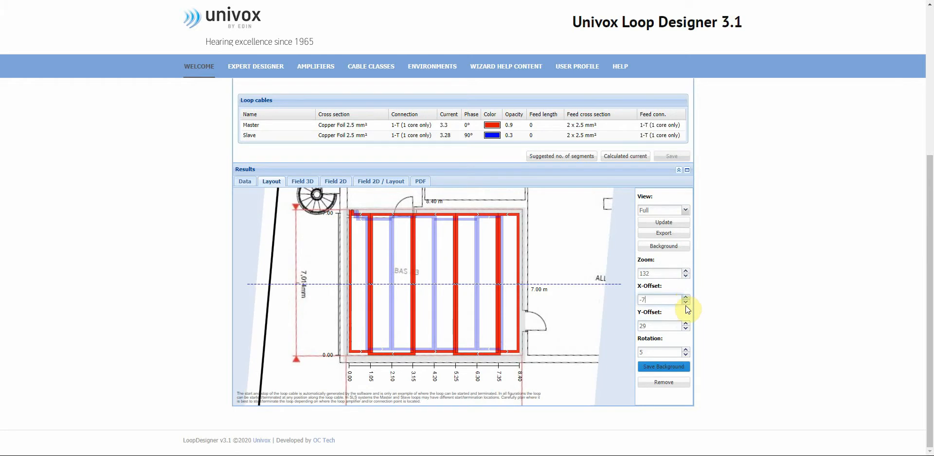
{"action": "left_click", "coordinate": [685, 302]}
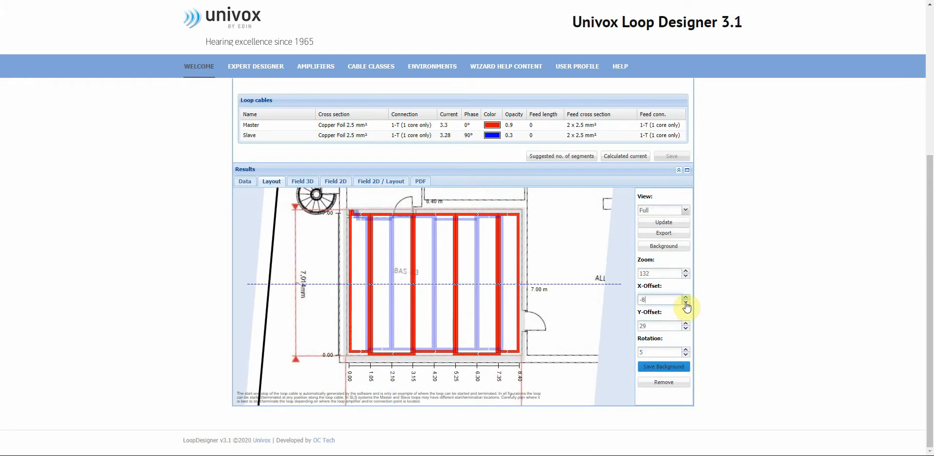
{"action": "left_click", "coordinate": [655, 370]}
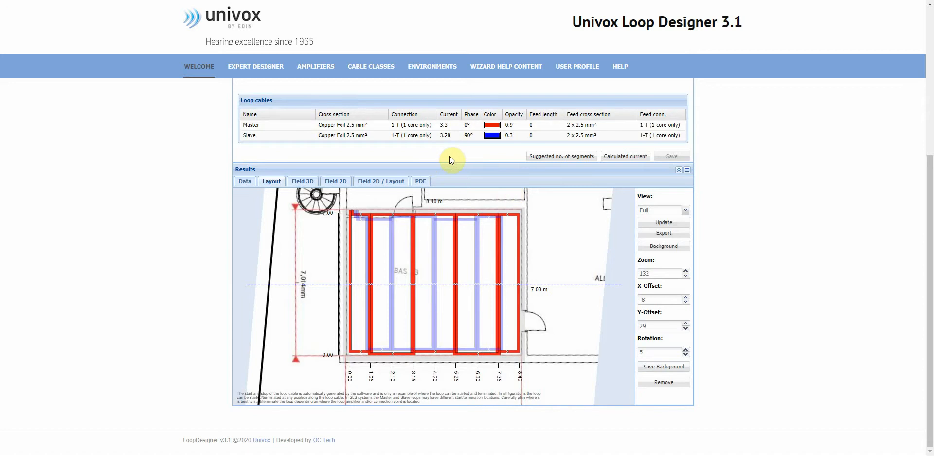
- Inset the loop figuration by setting X- and Y-position to 0.2, X-size to 8 and Y-size to 6.6, and save it
{"action": "scroll", "coordinate": [471, 166], "scroll_direction": "up", "scroll_amount": 1}
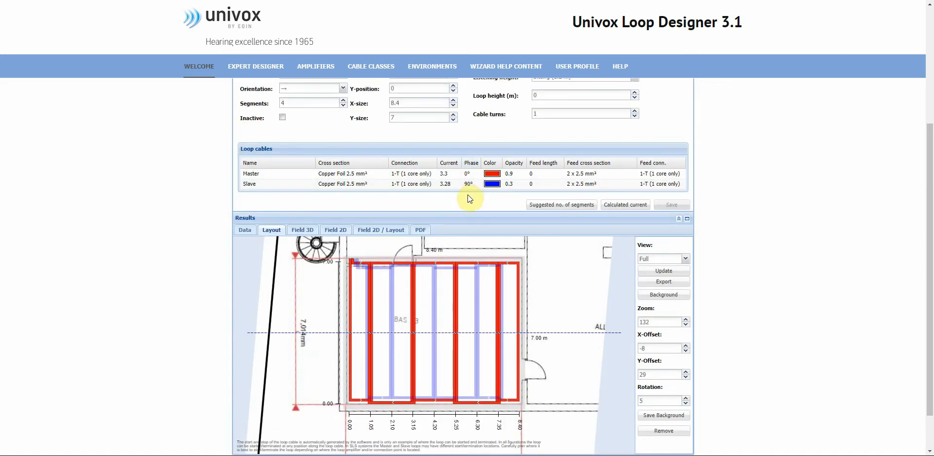
{"action": "scroll", "coordinate": [467, 194], "scroll_direction": "up", "scroll_amount": 1}
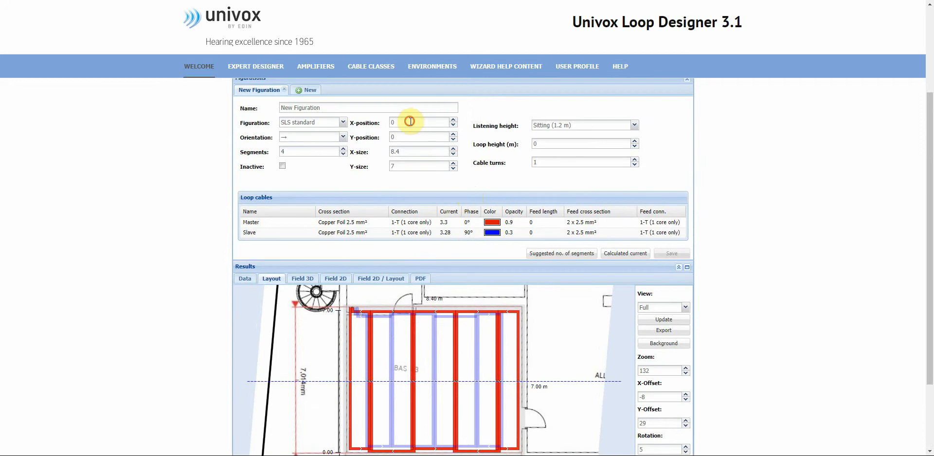
{"action": "left_click", "coordinate": [410, 122]}
{"action": "type", "text": ".2"}
{"action": "left_click", "coordinate": [407, 138]}
{"action": "left_click", "coordinate": [415, 151]}
{"action": "left_click", "coordinate": [410, 167]}
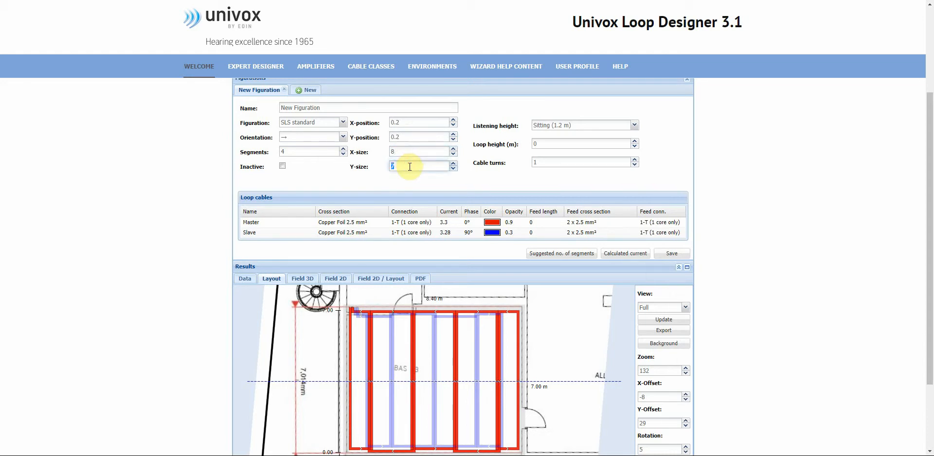
{"action": "key", "text": "BackSpace"}
{"action": "type", "text": "6.6"}
{"action": "left_click", "coordinate": [680, 253]}
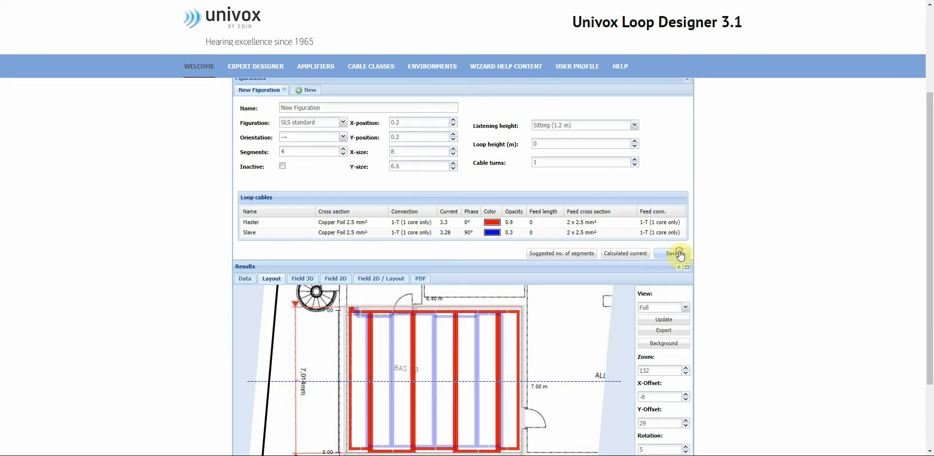
- Review the calculated amplifier data, and save the Master and Slave cables with a Copper Foil 1.25 mm² cross section
{"action": "scroll", "coordinate": [680, 254], "scroll_direction": "down", "scroll_amount": 2}
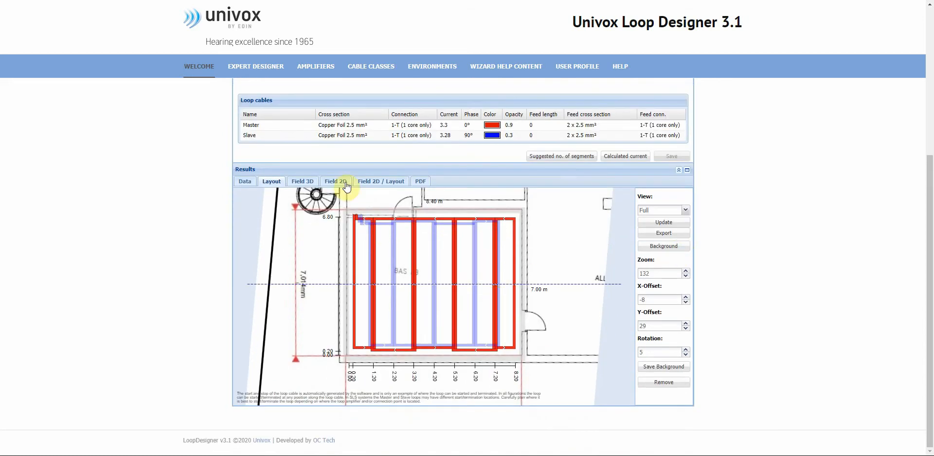
{"action": "left_click", "coordinate": [244, 183]}
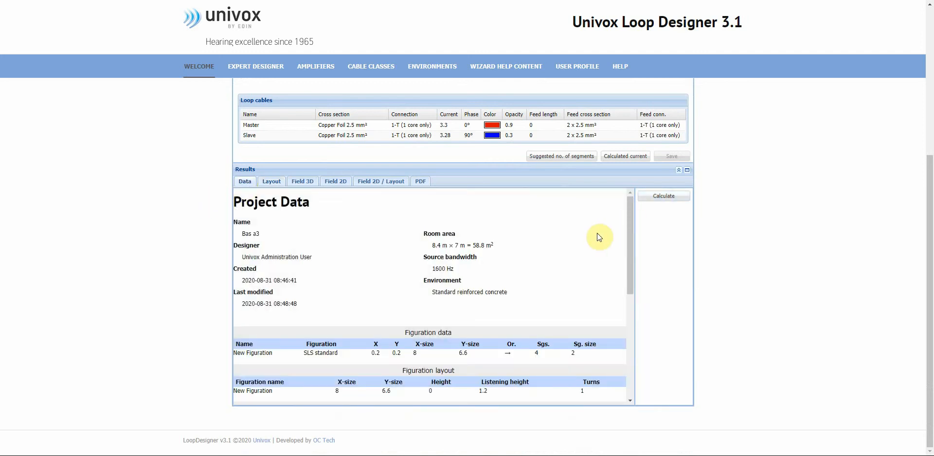
{"action": "scroll", "coordinate": [596, 232], "scroll_direction": "down", "scroll_amount": 2}
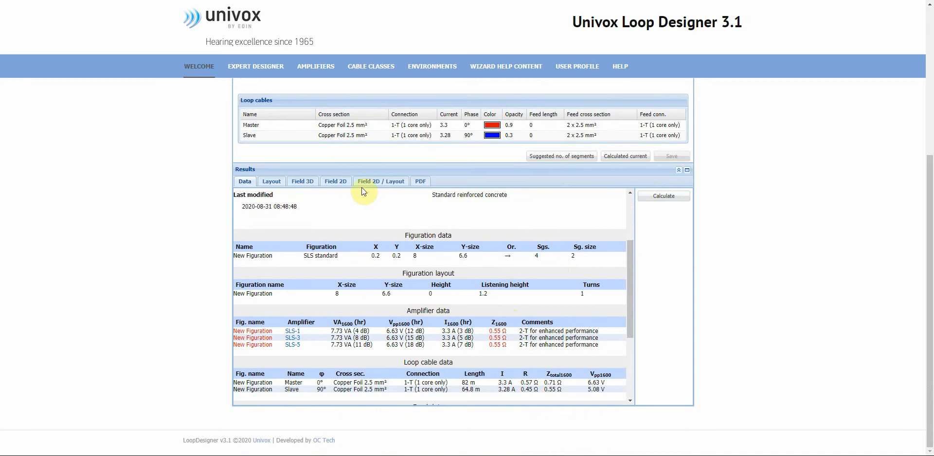
{"action": "scroll", "coordinate": [362, 192], "scroll_direction": "up", "scroll_amount": 1}
{"action": "left_click", "coordinate": [385, 174]}
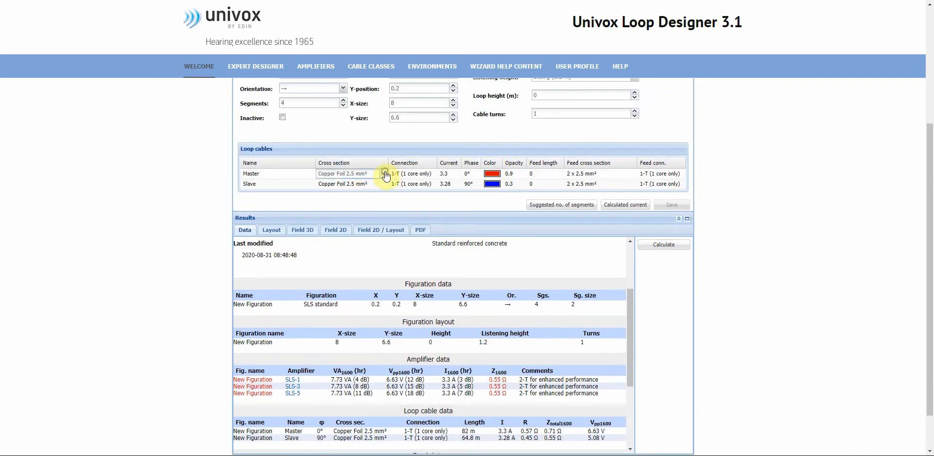
{"action": "left_click", "coordinate": [385, 174]}
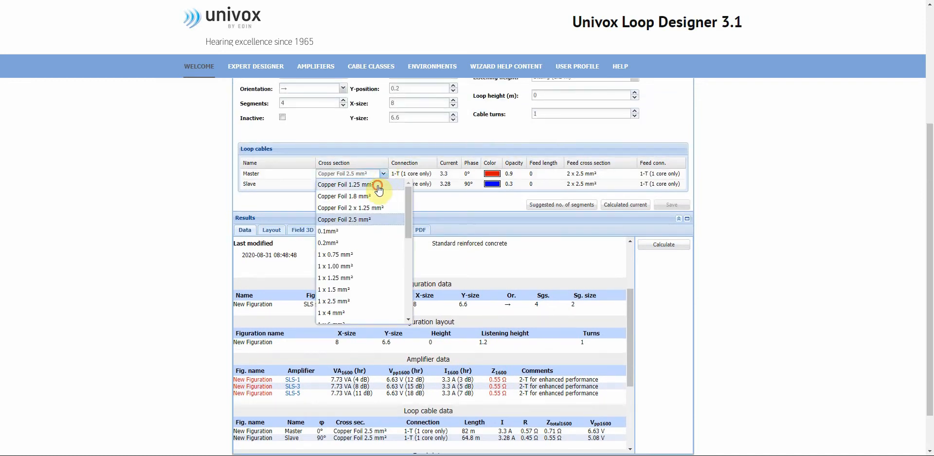
{"action": "left_click", "coordinate": [378, 185]}
{"action": "left_click", "coordinate": [380, 185]}
{"action": "left_click", "coordinate": [380, 185]}
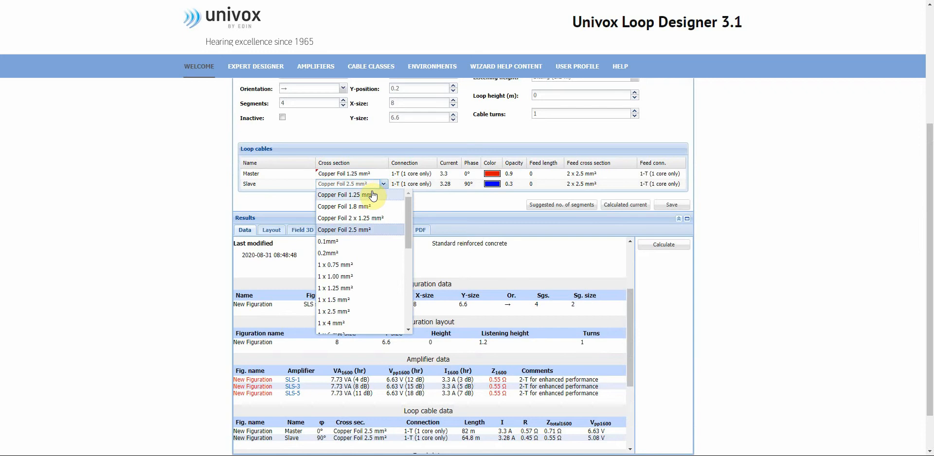
{"action": "left_click", "coordinate": [373, 195]}
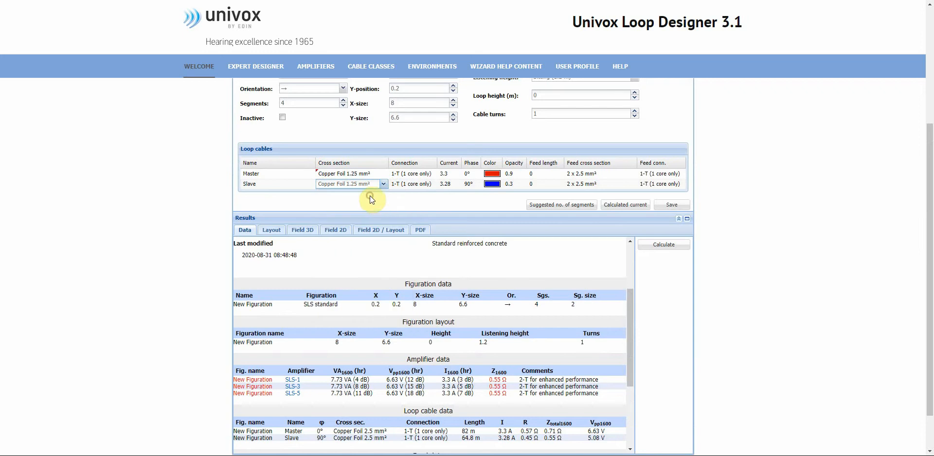
{"action": "left_click", "coordinate": [668, 203]}
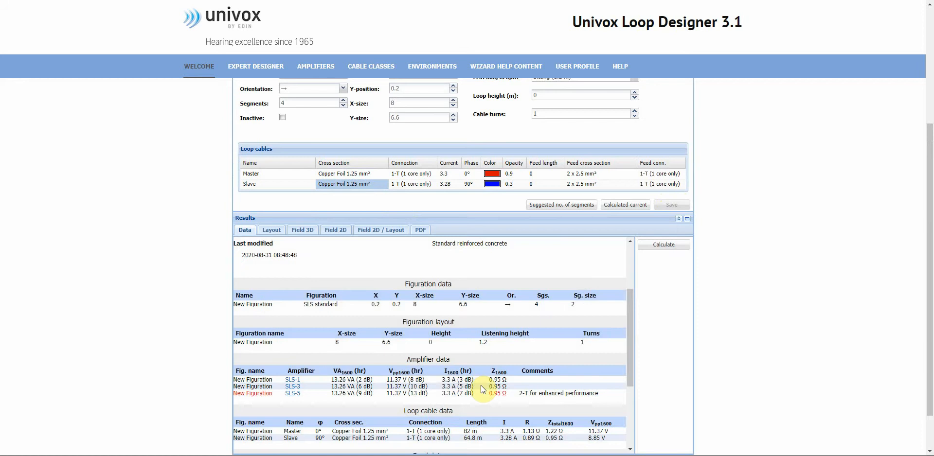
- Check the layout and the 3D and 2D field plots, and save currents of 4.3 for Master and 4.28 for Slave
{"action": "left_click", "coordinate": [280, 227]}
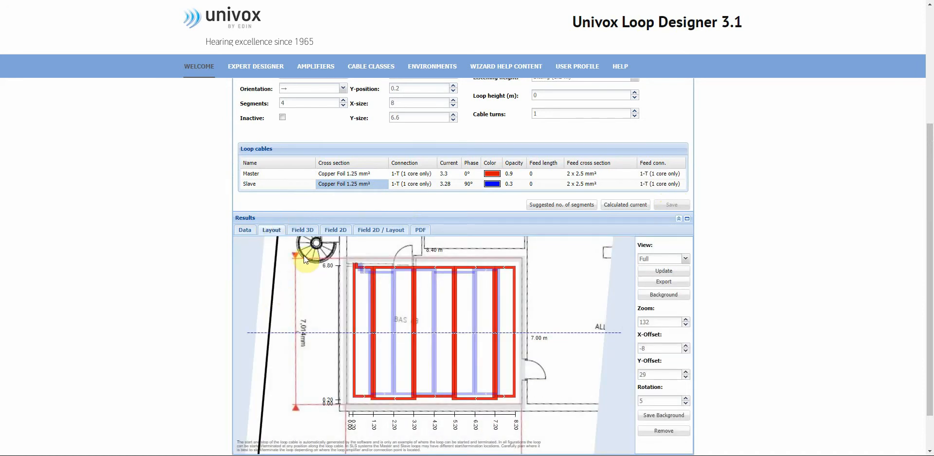
{"action": "left_click", "coordinate": [302, 230]}
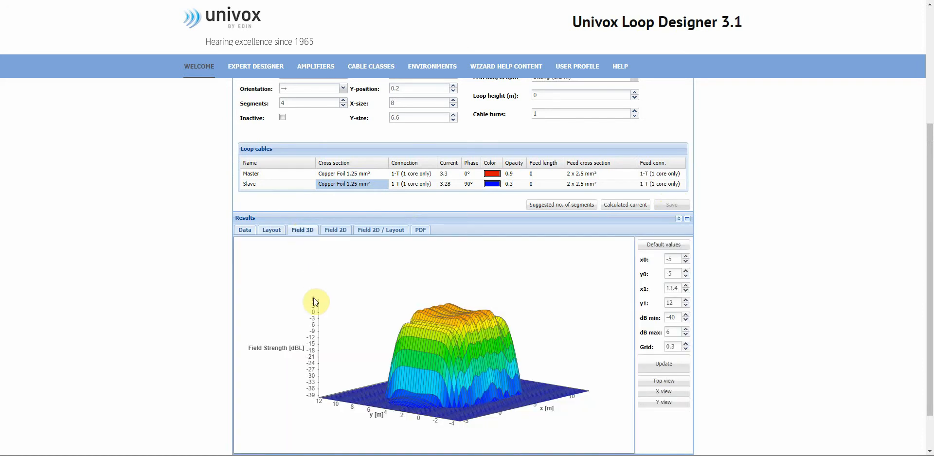
{"action": "left_click_drag", "start_coordinate": [426, 338], "coordinate": [406, 340]}
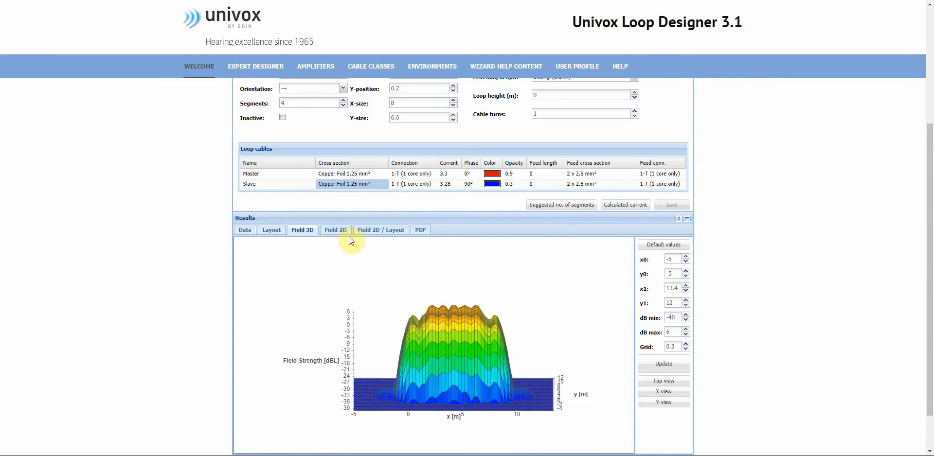
{"action": "left_click", "coordinate": [348, 232]}
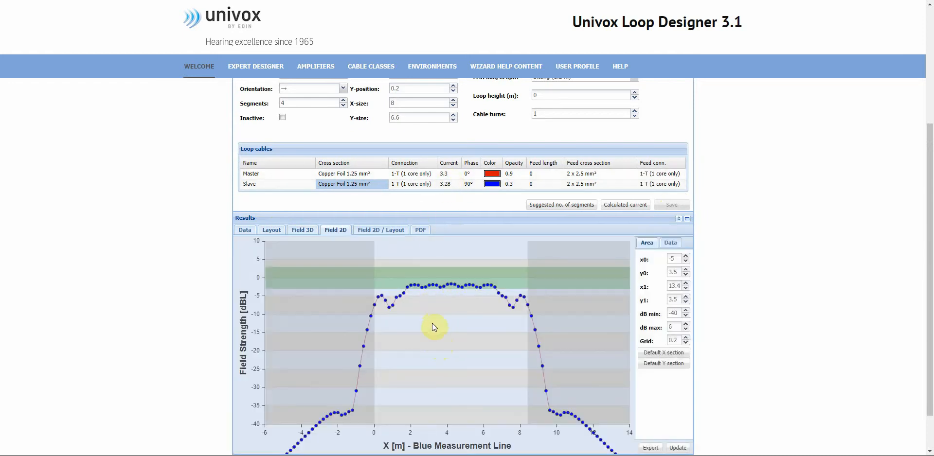
{"action": "left_click", "coordinate": [450, 174]}
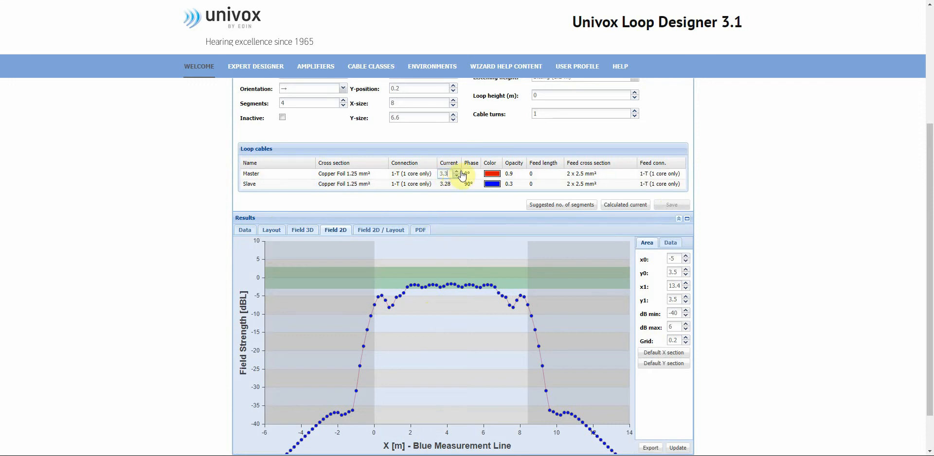
{"action": "left_click", "coordinate": [456, 171]}
{"action": "left_click", "coordinate": [452, 185]}
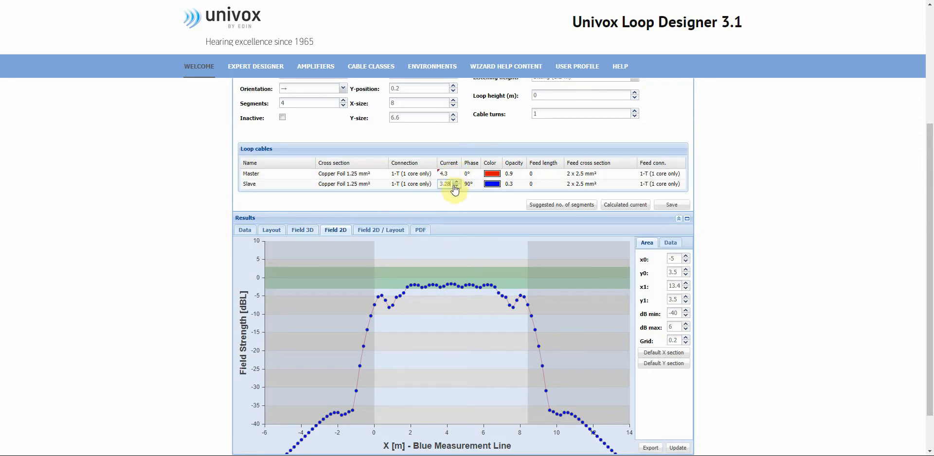
{"action": "left_click", "coordinate": [457, 182]}
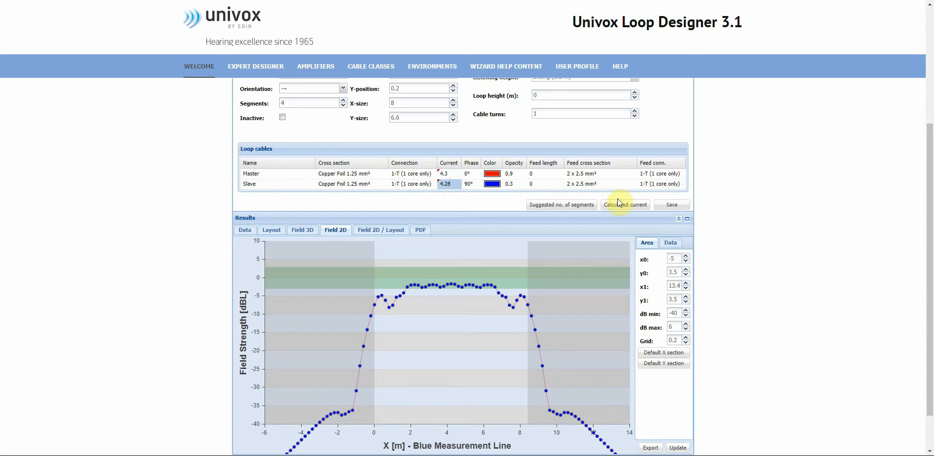
{"action": "left_click", "coordinate": [679, 204]}
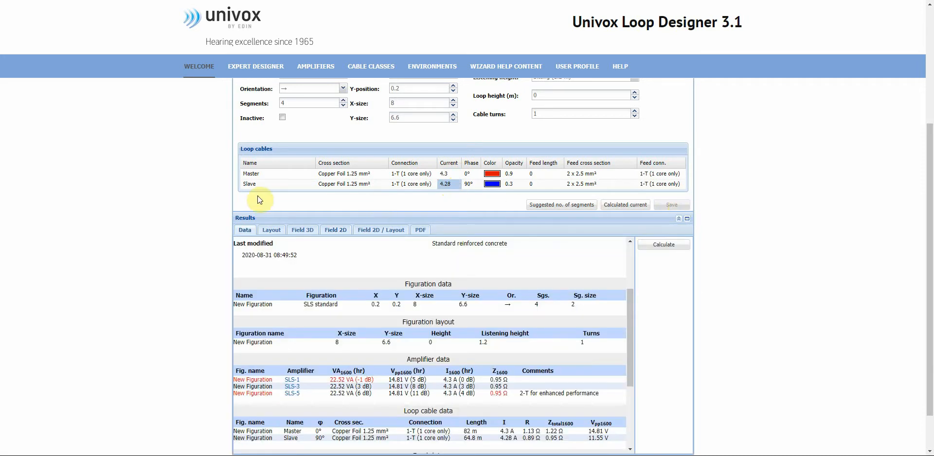
- Examine the field strength in 3D, in 2D and in 2D beside the layout using the raised currents
{"action": "left_click", "coordinate": [300, 231]}
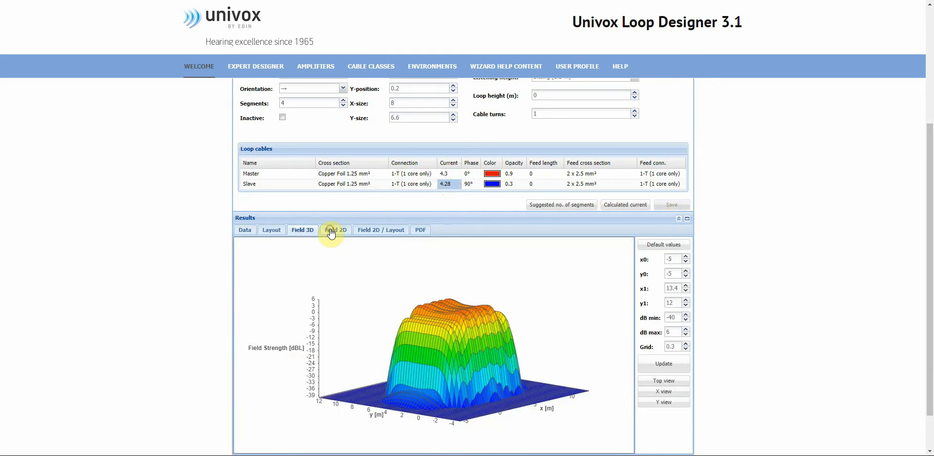
{"action": "left_click", "coordinate": [331, 230]}
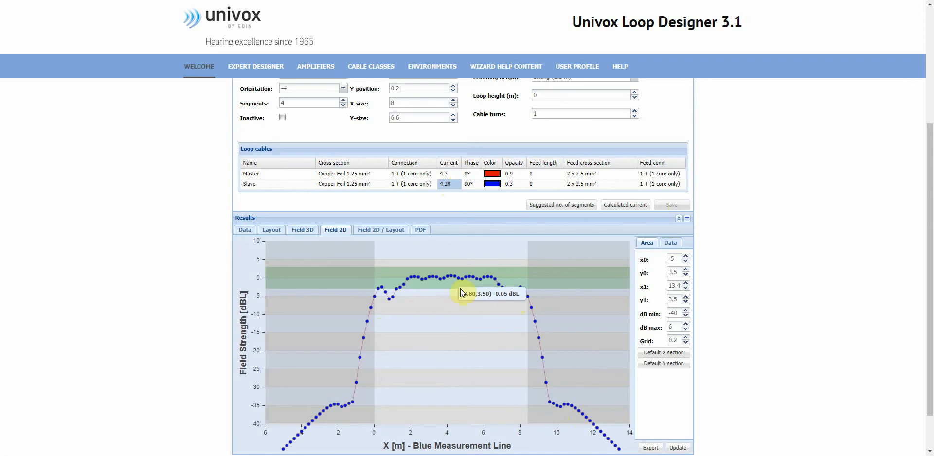
{"action": "left_click", "coordinate": [391, 232]}
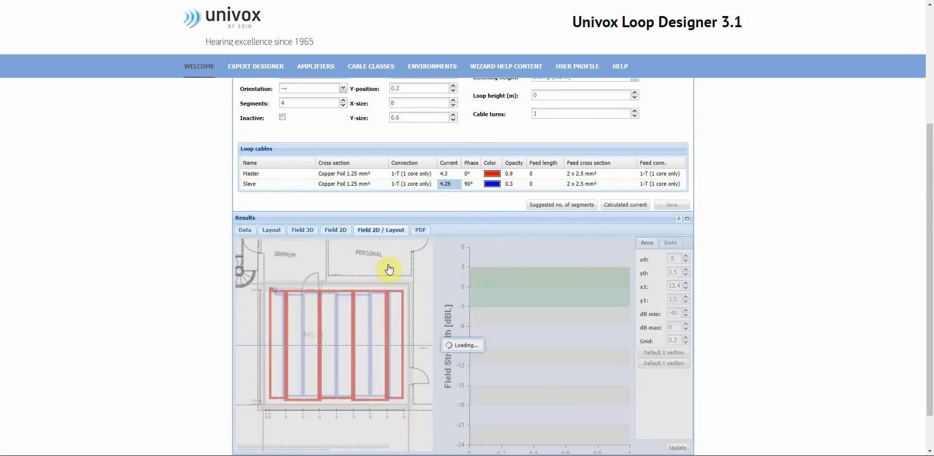
{"action": "scroll", "coordinate": [393, 322], "scroll_direction": "down", "scroll_amount": 1}
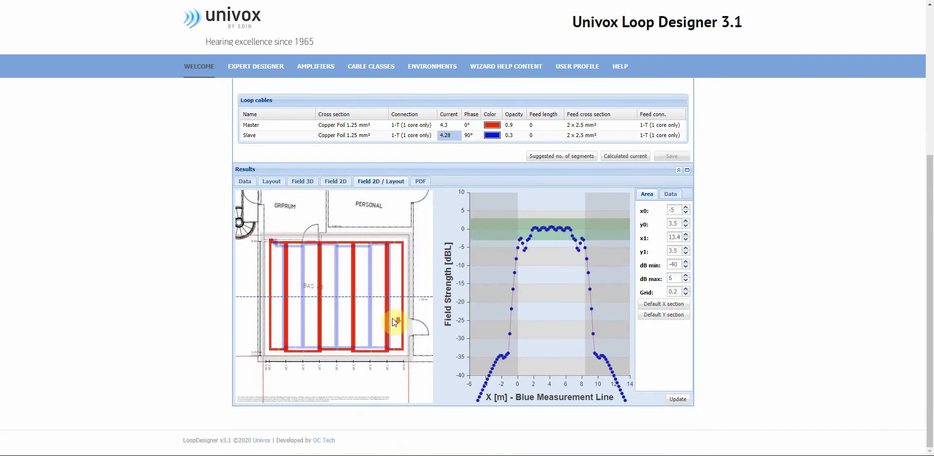
- Check the calculated figuration and amplifier data, and create a PDF report with all datasheet, layout and field sections included
{"action": "left_click", "coordinate": [245, 183]}
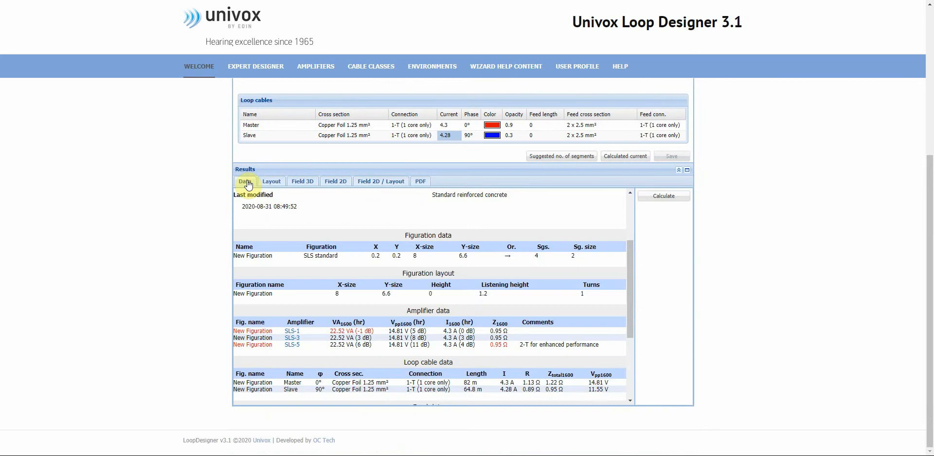
{"action": "left_click", "coordinate": [420, 182]}
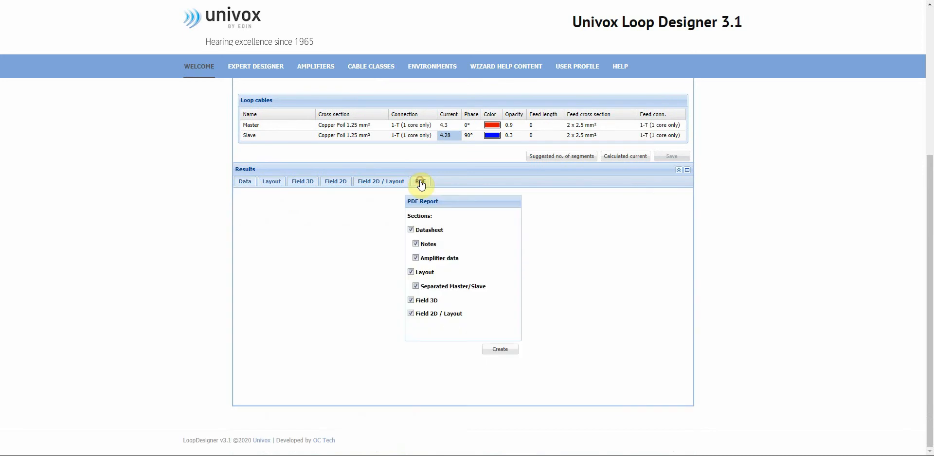
{"action": "left_click", "coordinate": [245, 182]}
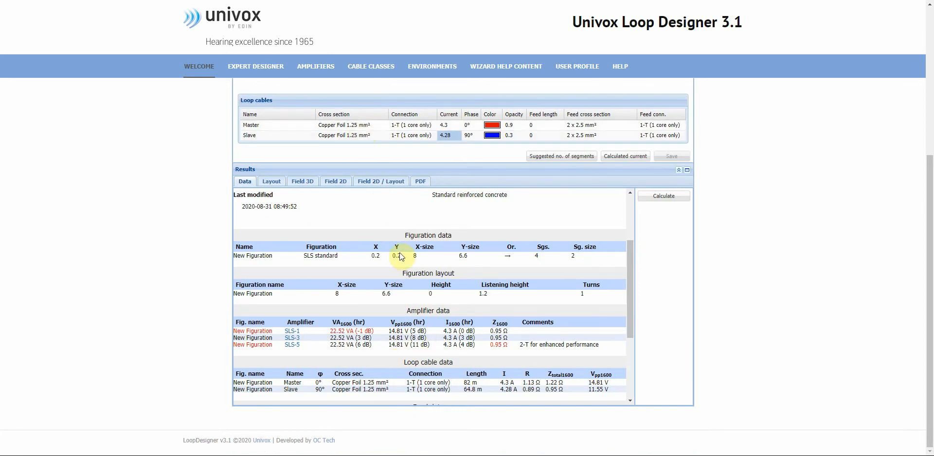
{"action": "left_click", "coordinate": [422, 183]}
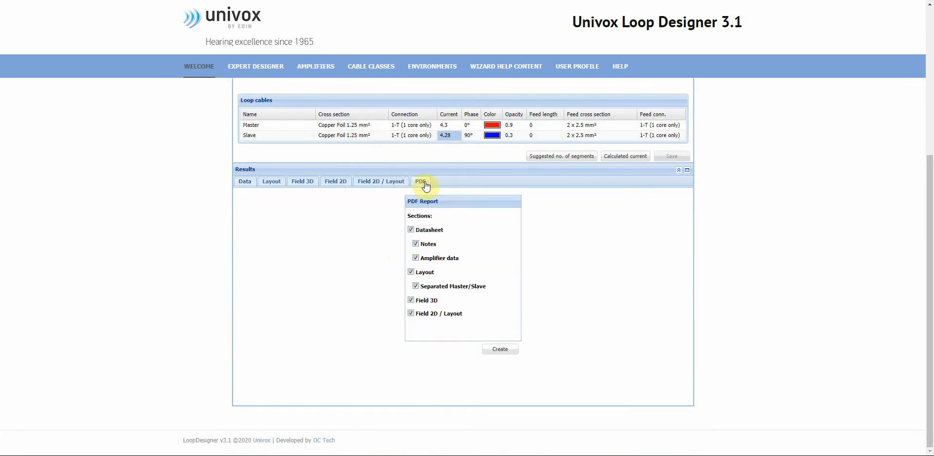
{"action": "left_click", "coordinate": [511, 349]}
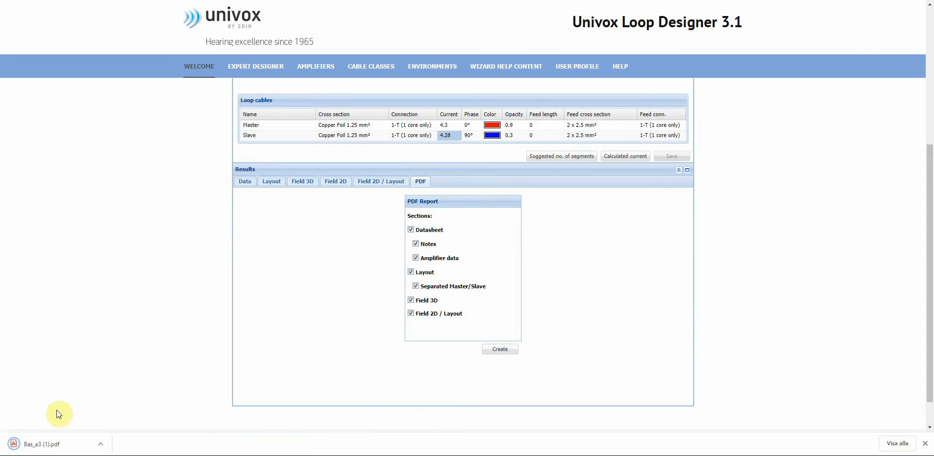
- Open the report Bas_a3 (1).pdf and examine its pages from the project data through the loop conductor layout
{"action": "left_click", "coordinate": [72, 446]}
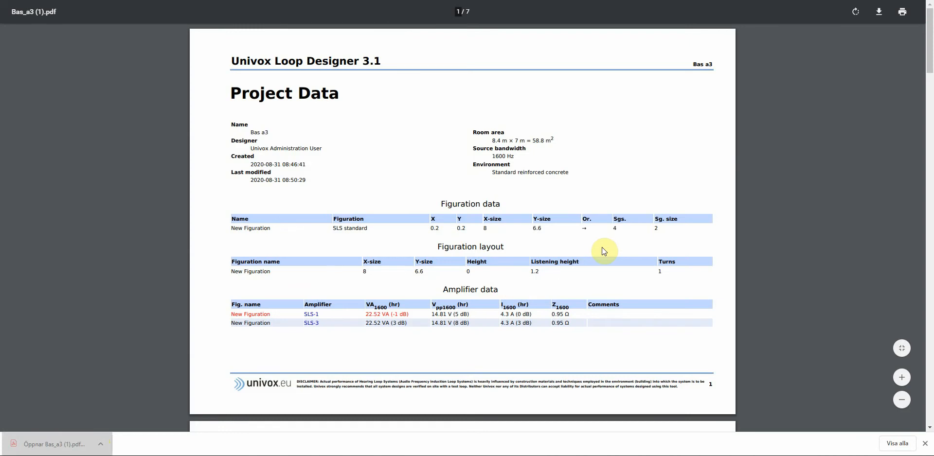
{"action": "scroll", "coordinate": [570, 278], "scroll_direction": "down", "scroll_amount": 1}
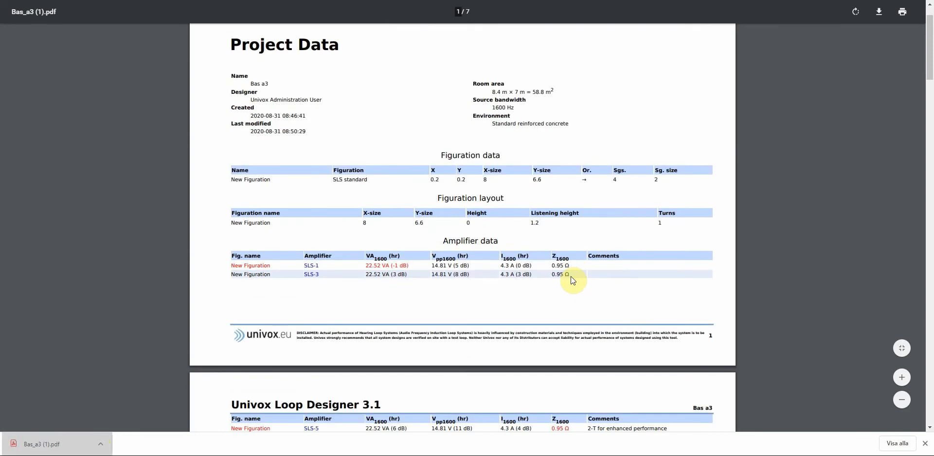
{"action": "scroll", "coordinate": [570, 277], "scroll_direction": "down", "scroll_amount": 3}
{"action": "scroll", "coordinate": [571, 276], "scroll_direction": "down", "scroll_amount": 10}
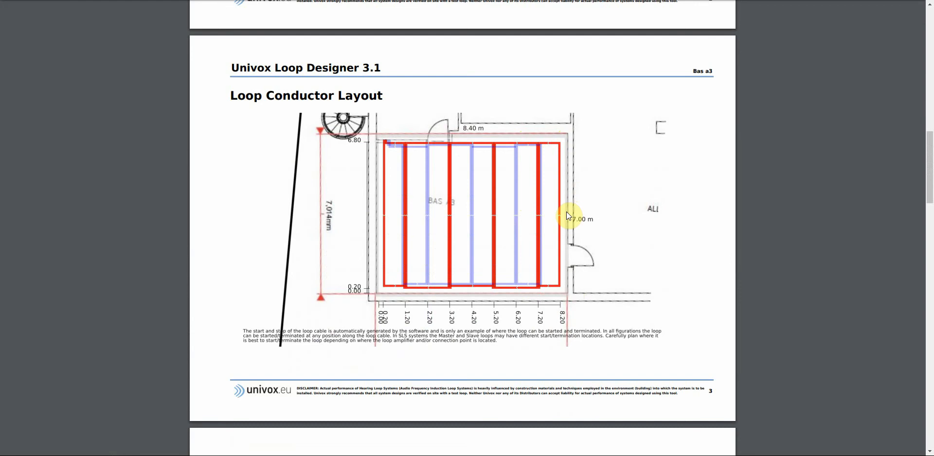
{"action": "scroll", "coordinate": [539, 283], "scroll_direction": "down", "scroll_amount": 5}
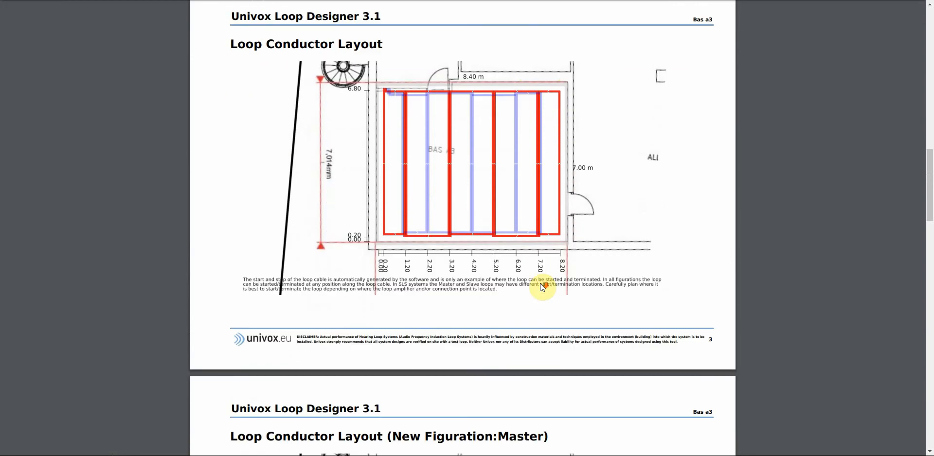